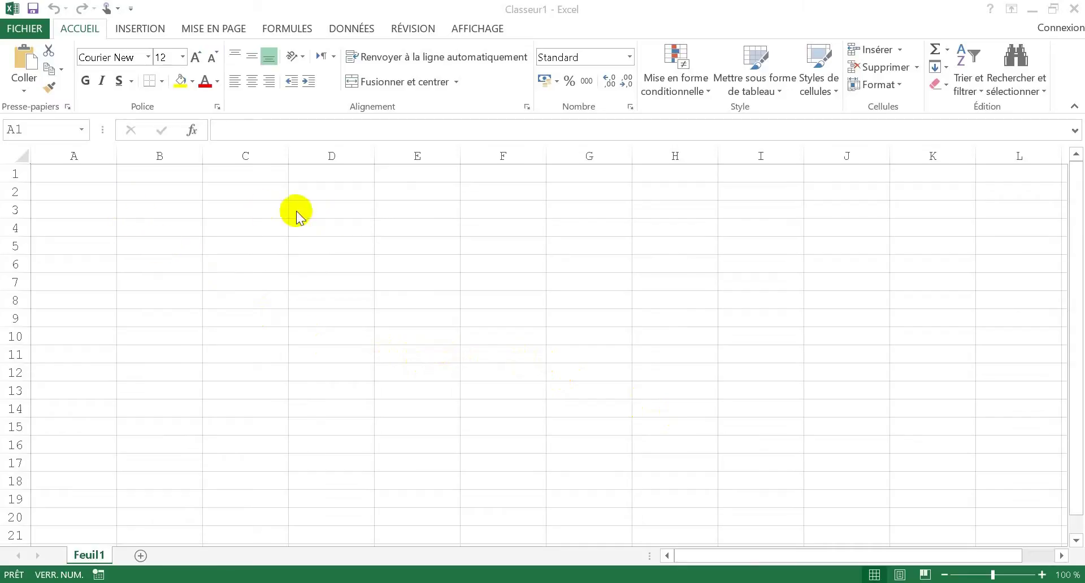
Increase the height of row 1 to roughly two and a half times the standard row height
left_click(417, 226)
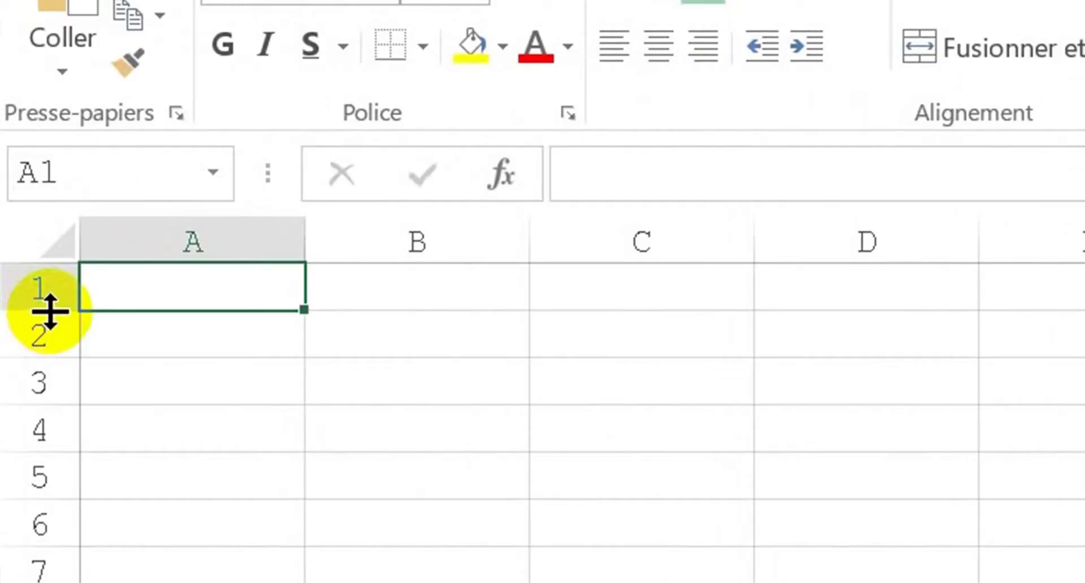
left_click_drag(50, 310, 50, 310)
left_click_drag(50, 311, 68, 384)
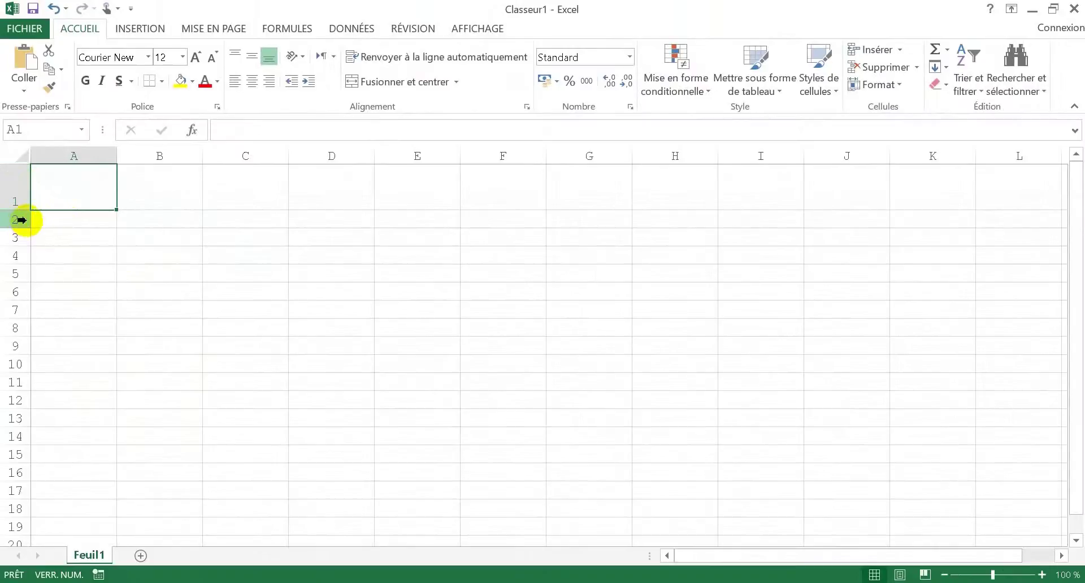
Enlarge rows 3 through 7 together to a uniform height of more than twice the standard row height
left_click(21, 237)
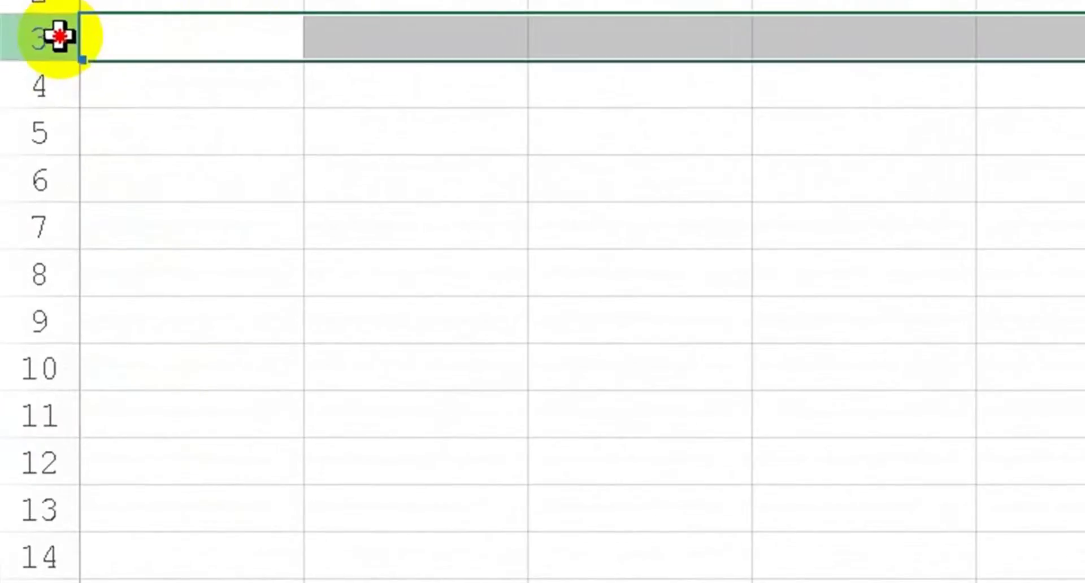
left_click_drag(59, 36, 56, 245)
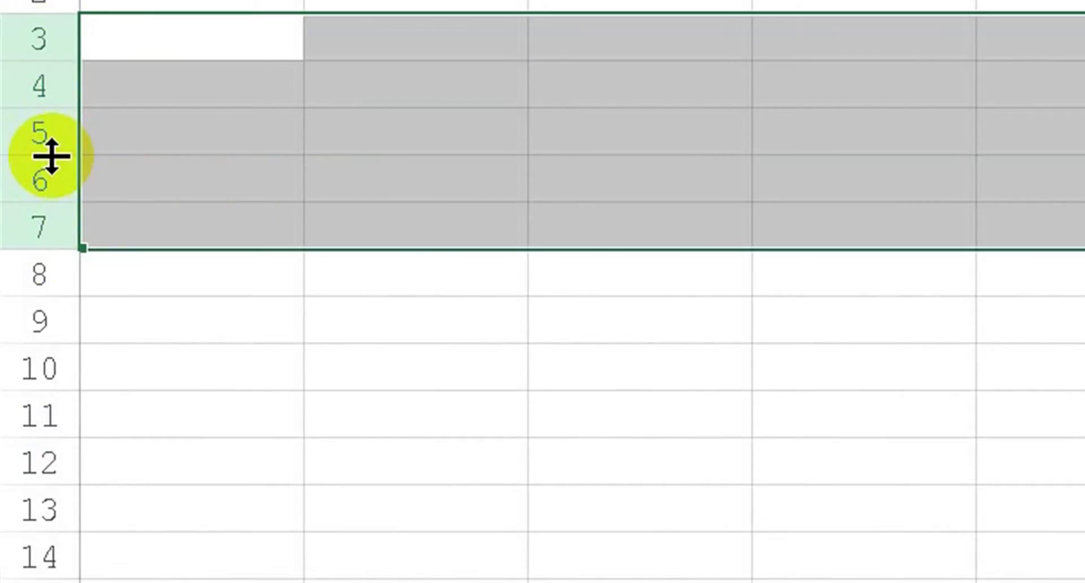
mouse_move(50, 156)
left_mouse_down()
mouse_move(56, 244)
mouse_move(55, 160)
left_mouse_up()
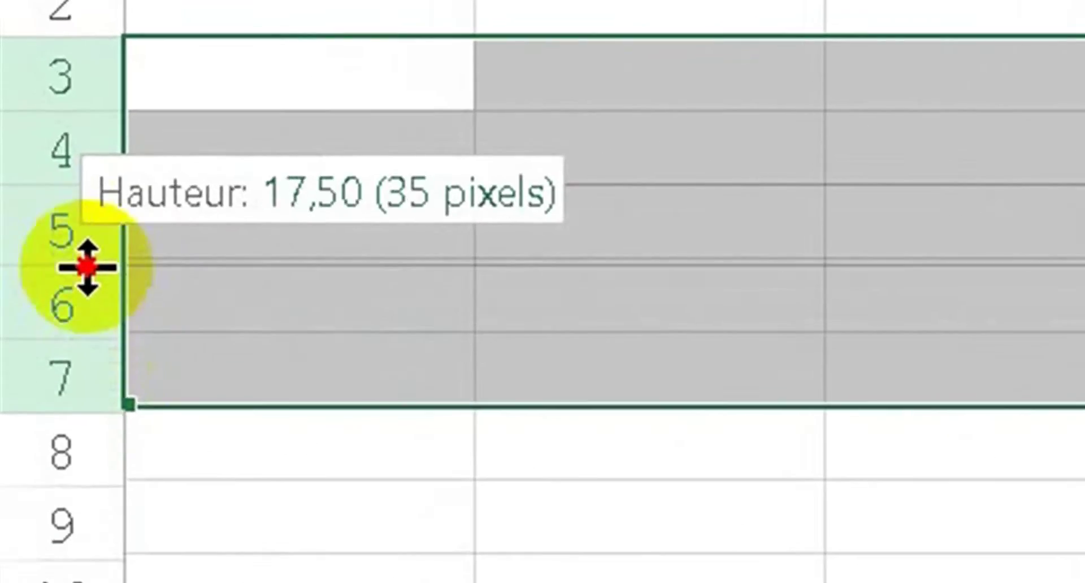
left_click_drag(87, 267, 103, 346)
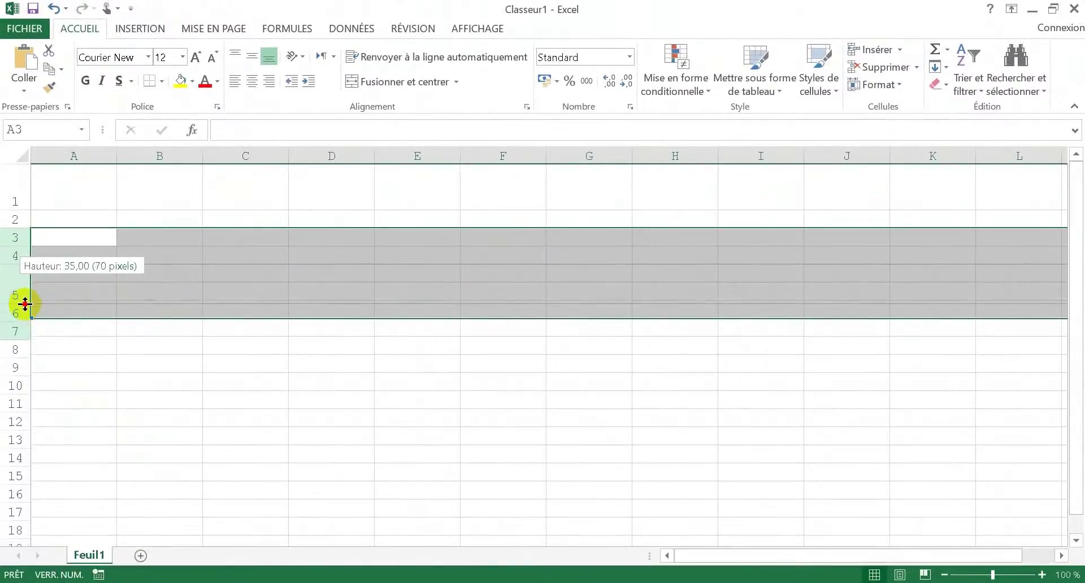
mouse_move(25, 304)
left_mouse_down()
mouse_move(22, 314)
mouse_move(25, 298)
left_mouse_up()
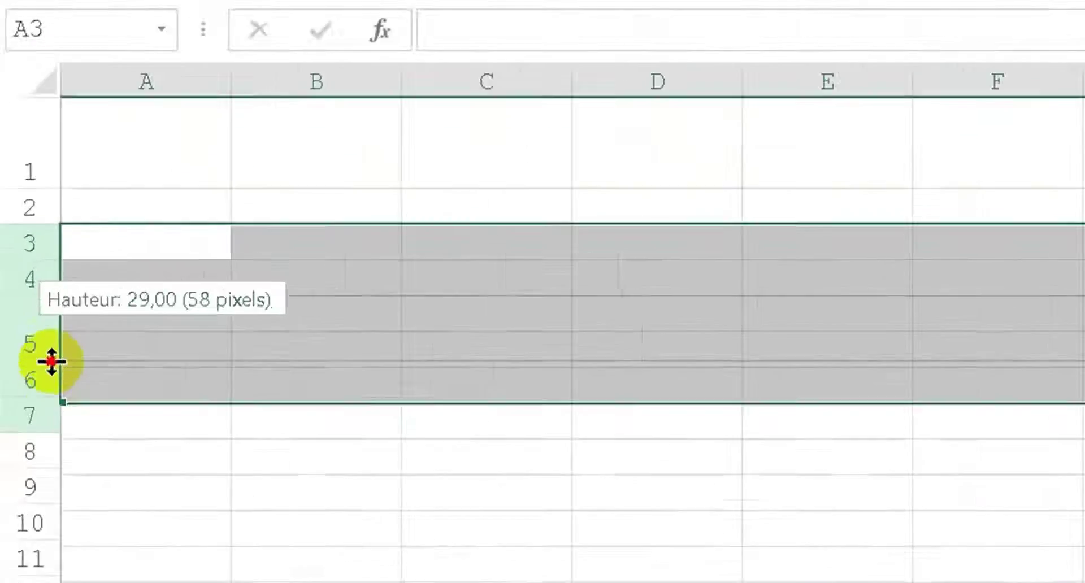
left_click_drag(51, 361, 67, 389)
left_click_drag(101, 467, 68, 458)
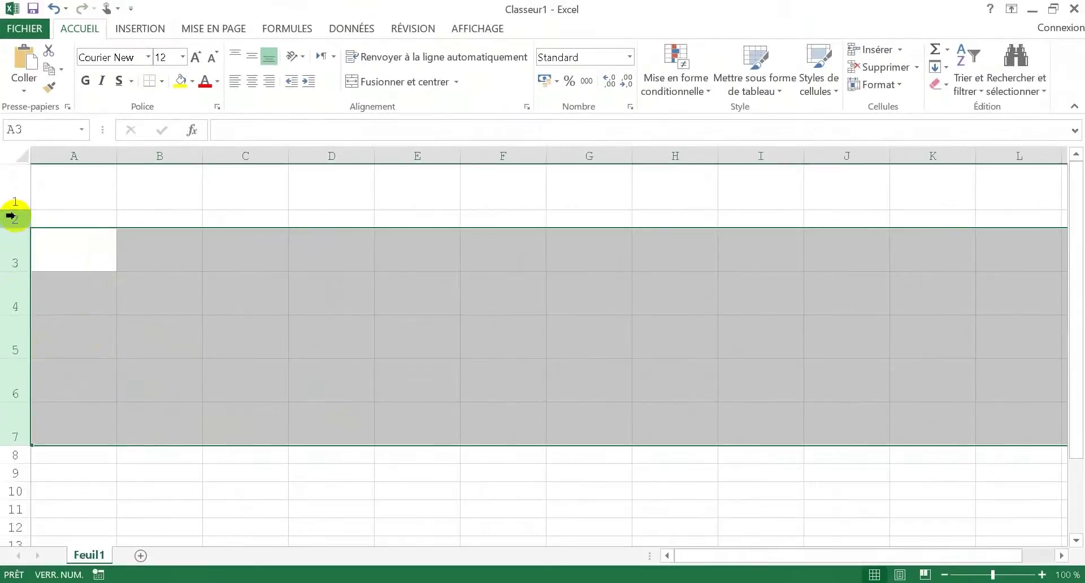
Set the height of row 2 to exactly 30
left_click(19, 219)
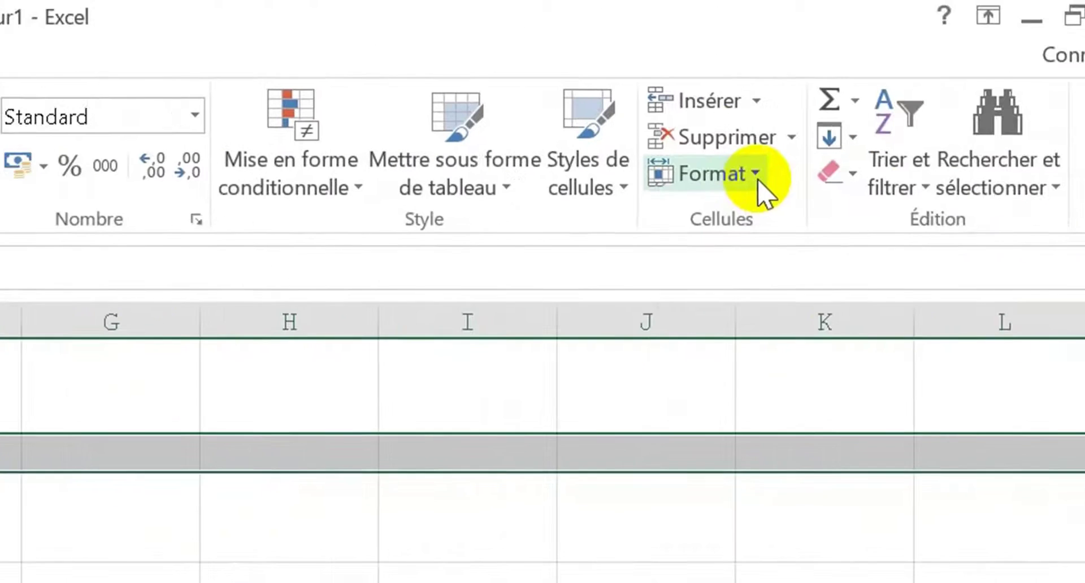
left_click(756, 184)
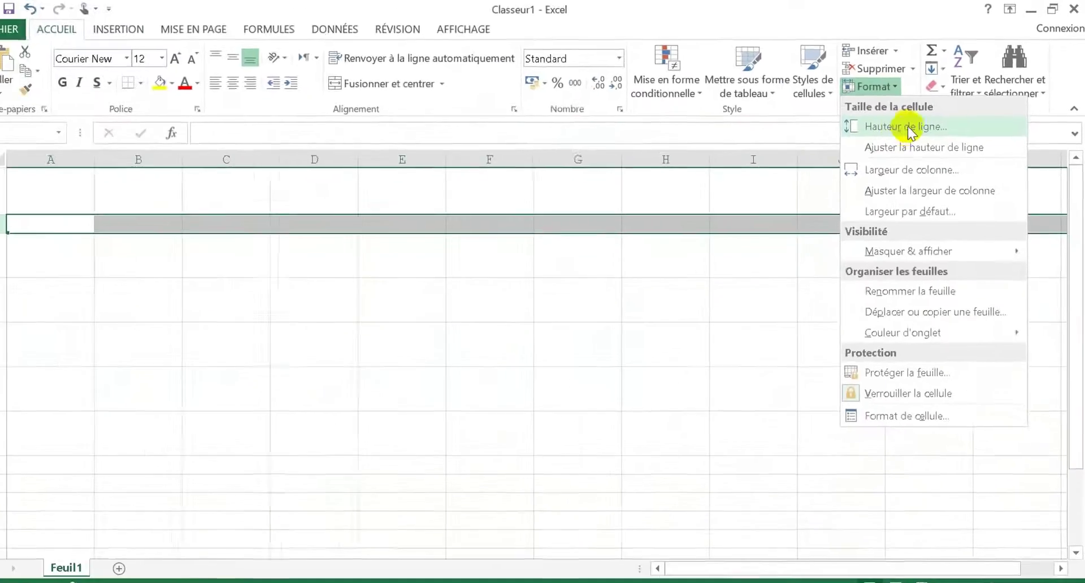
left_click(907, 126)
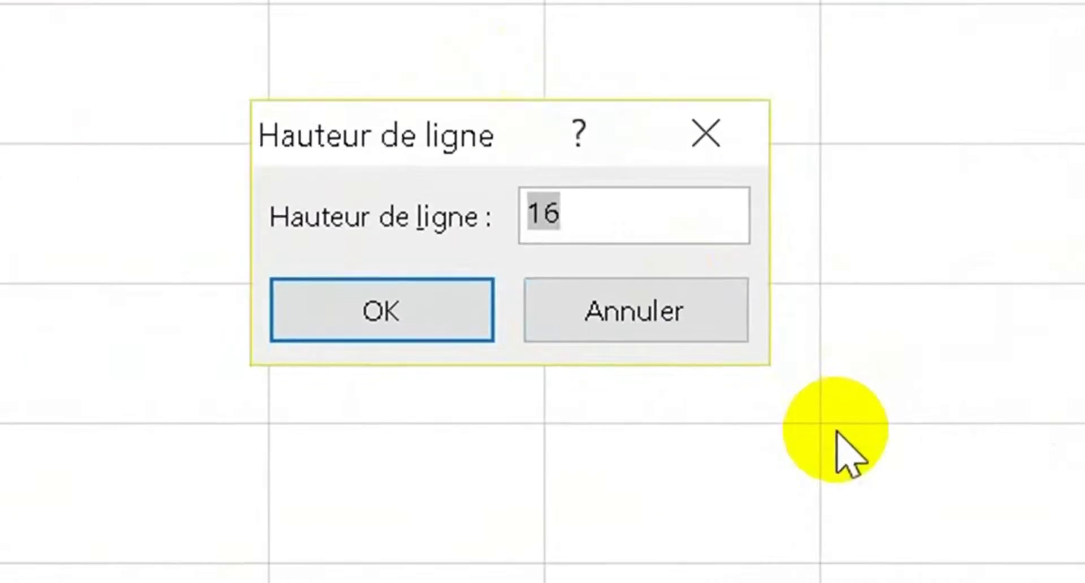
type("30")
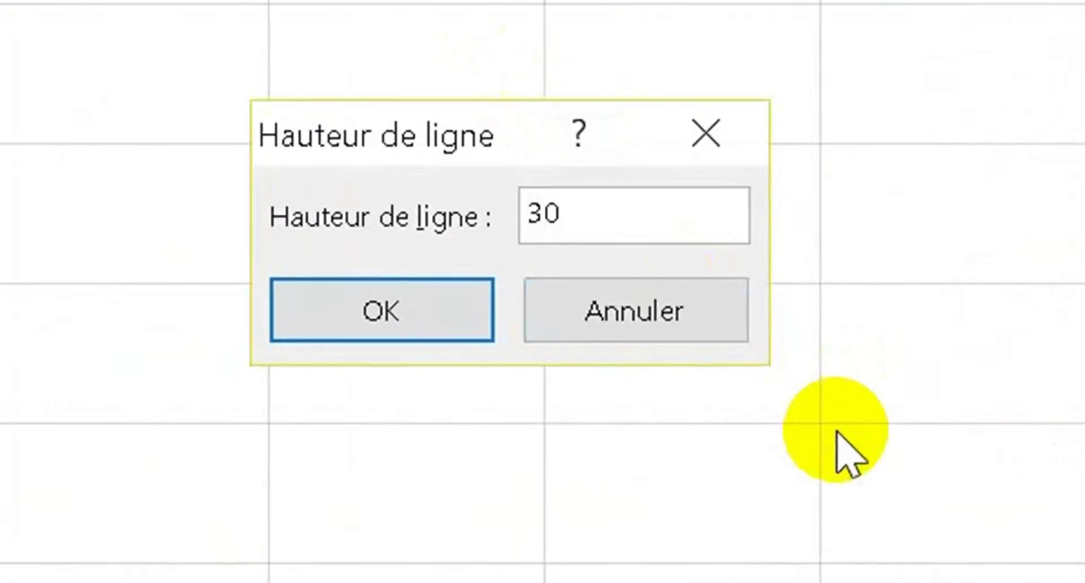
key("Return")
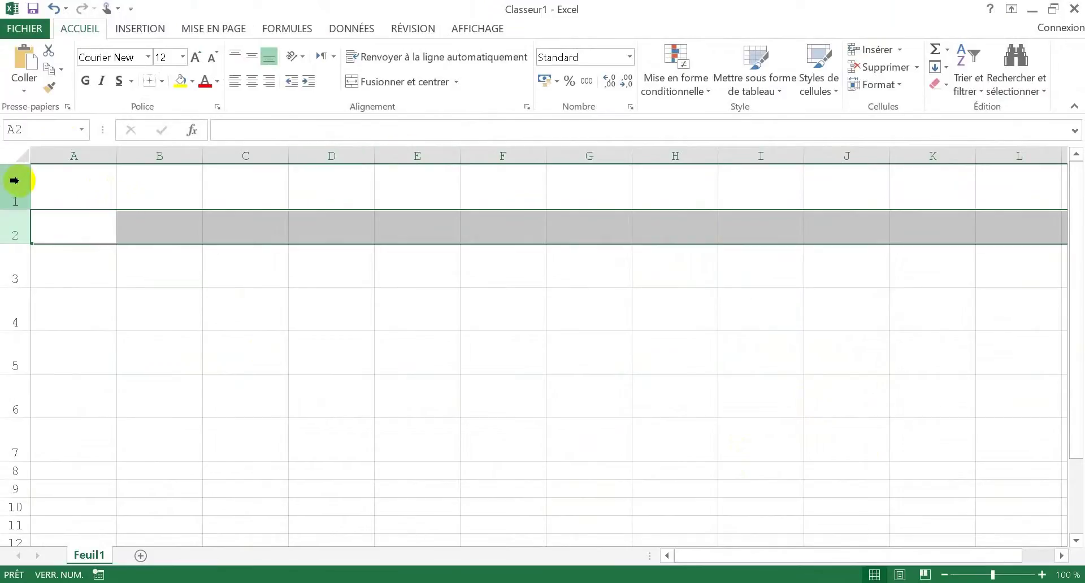
Enter the text "texte inscrit pour formation" in cell A1
left_click(73, 186)
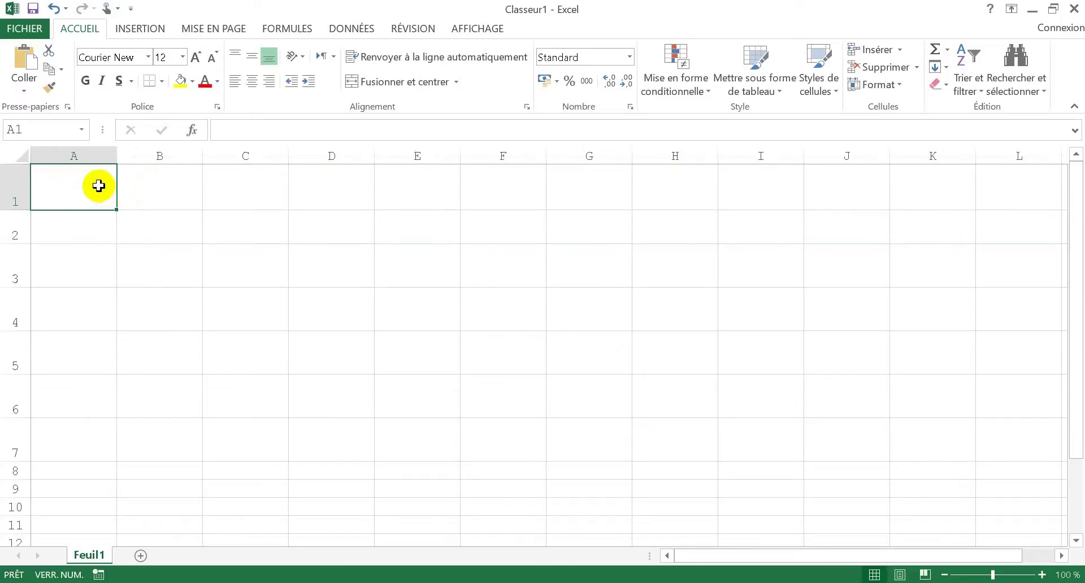
type("texte inscrit pour formation")
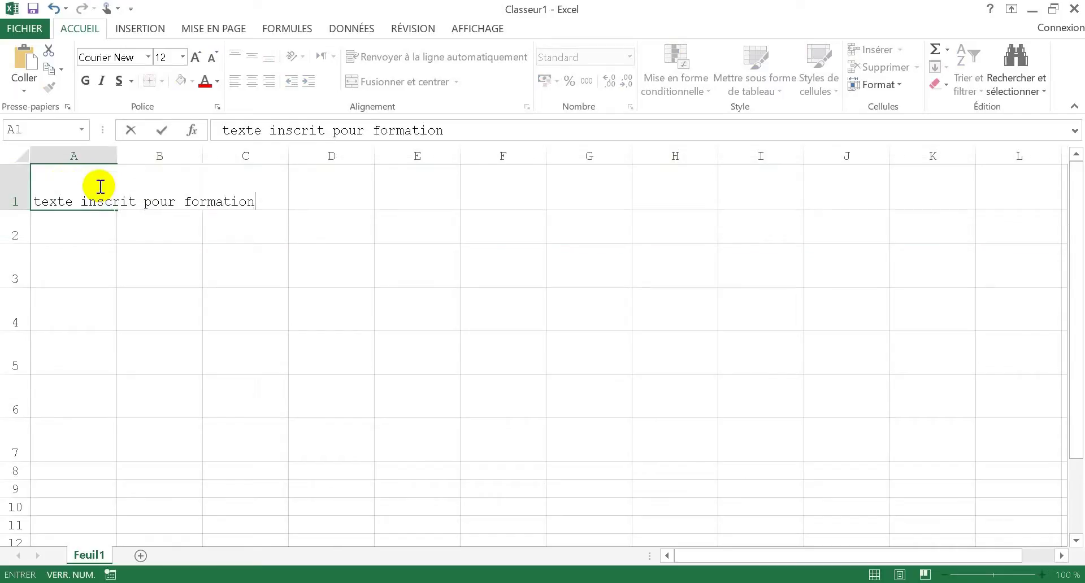
key("Return")
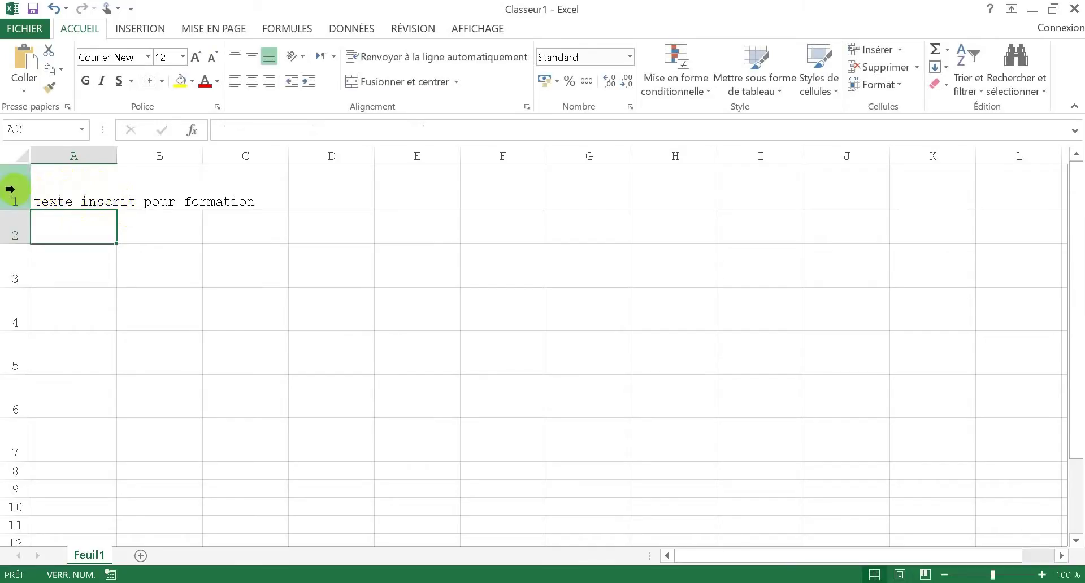
left_click(66, 200)
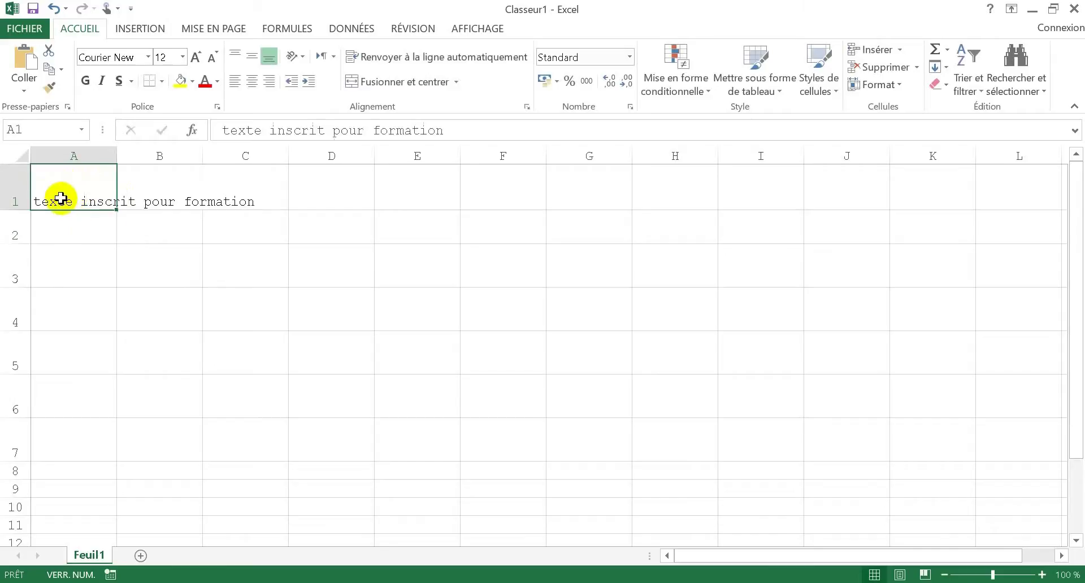
double_click(44, 200)
left_click_drag(35, 201, 274, 200)
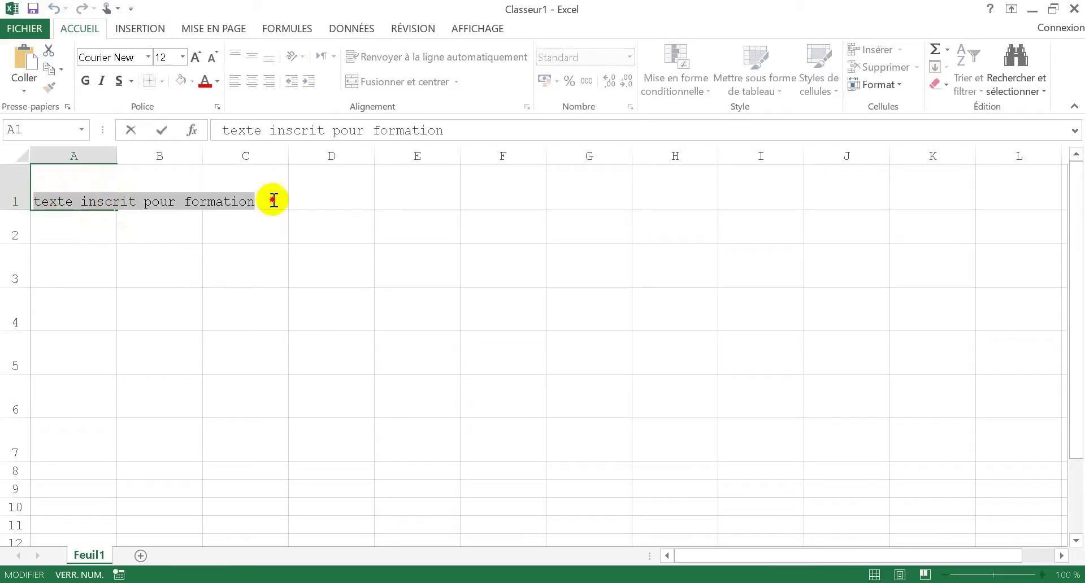
right_click(217, 207)
left_click(259, 235)
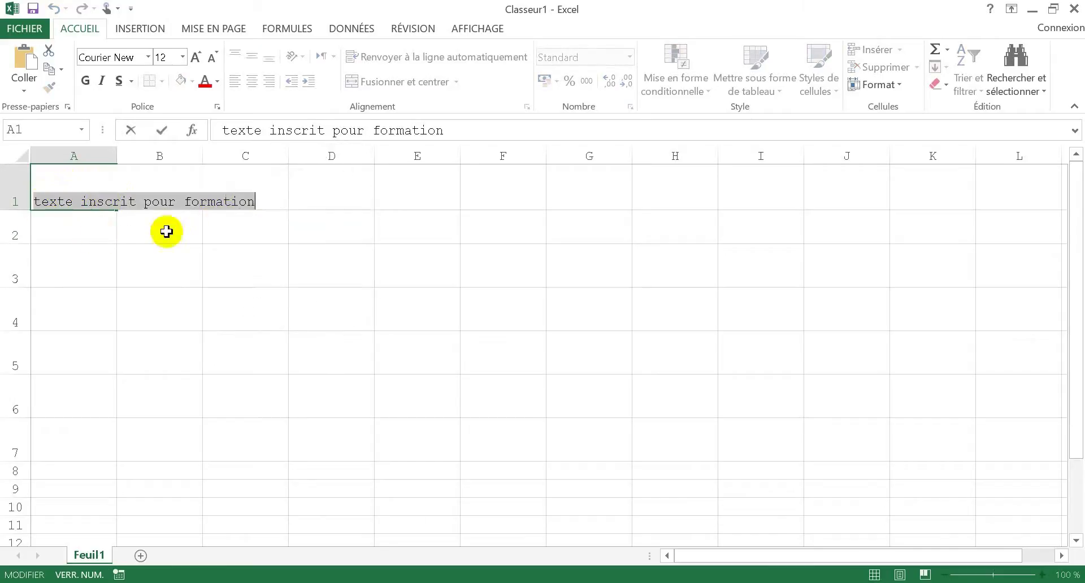
left_click(53, 223)
Automatically fit the height of row 1 to the text in cell A1
left_click(63, 188)
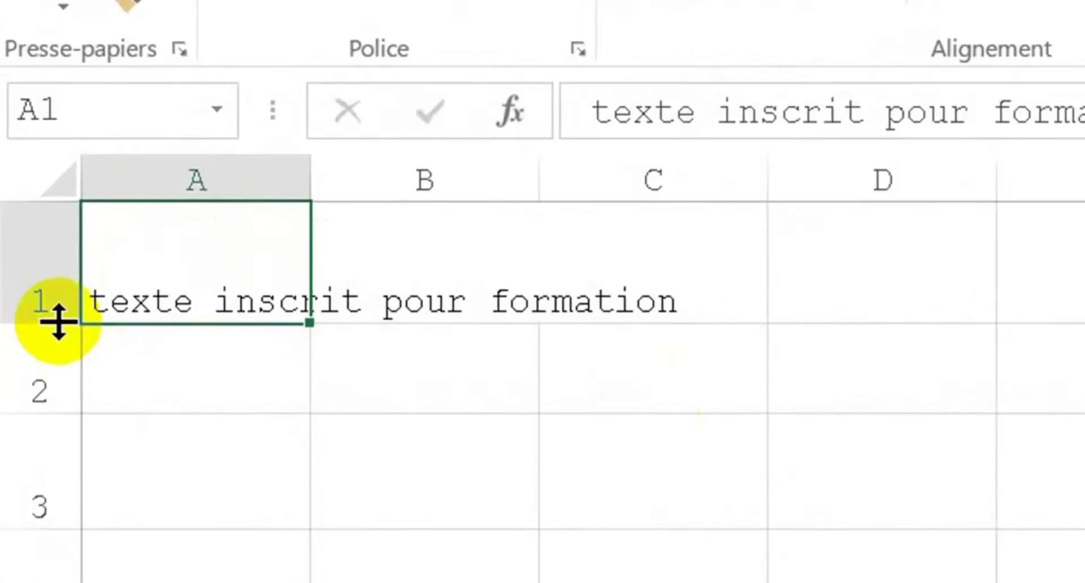
left_click_drag(58, 322, 58, 322)
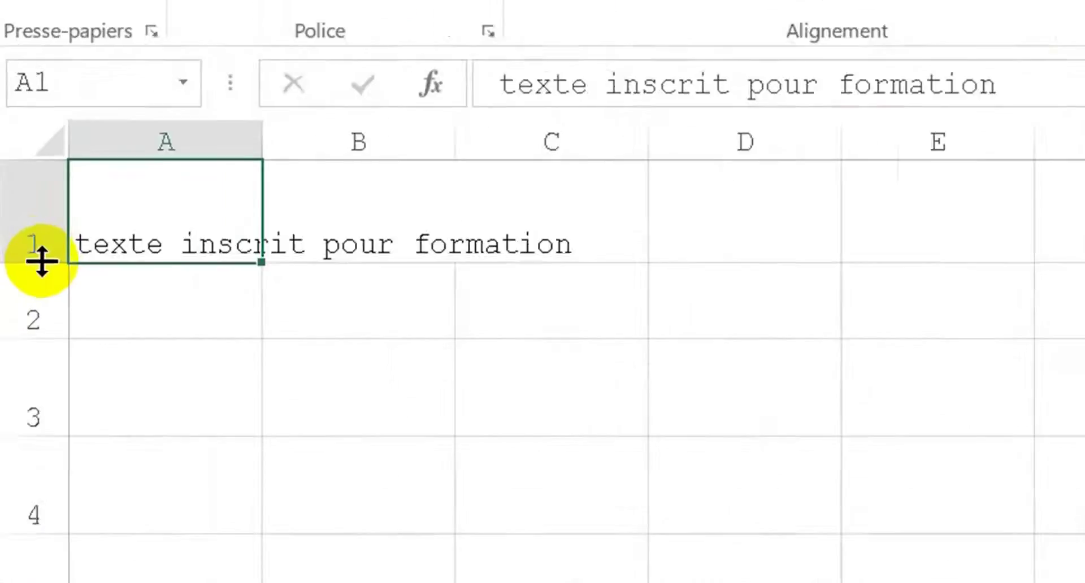
double_click(54, 290)
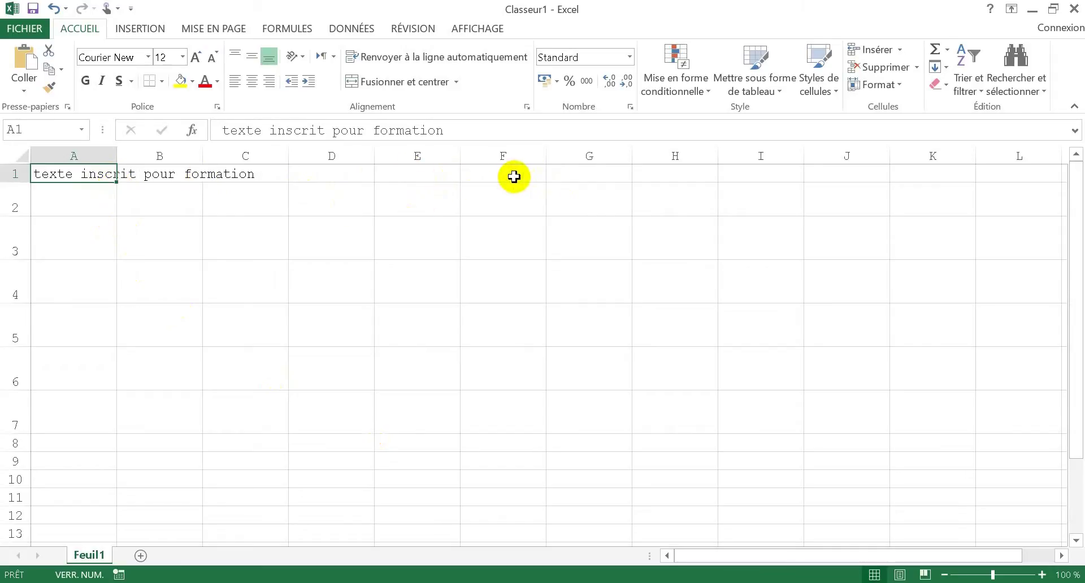
Widen column E to nearly double the standard column width
left_click(433, 153)
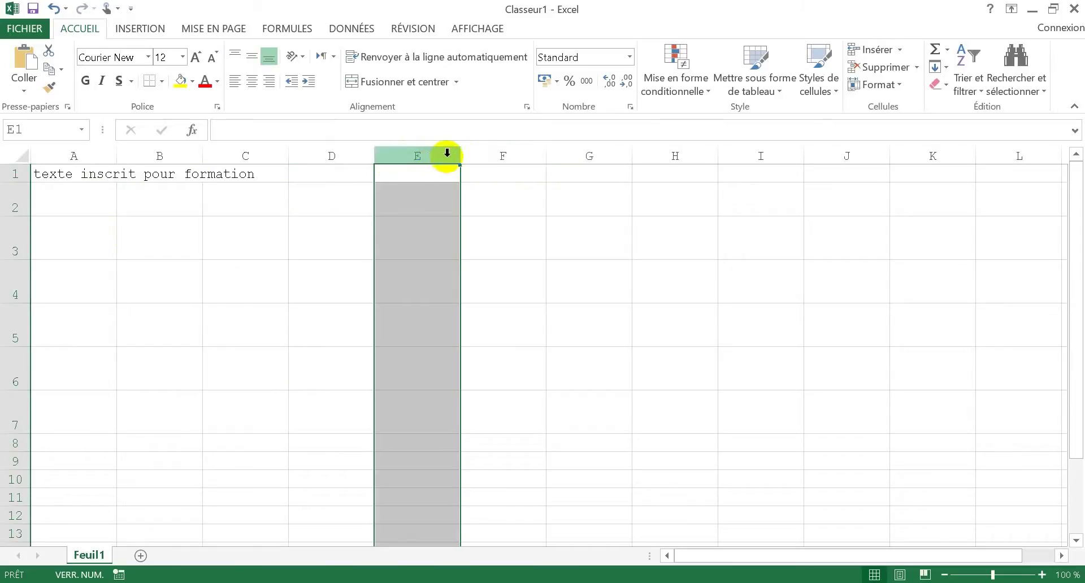
left_click(472, 170)
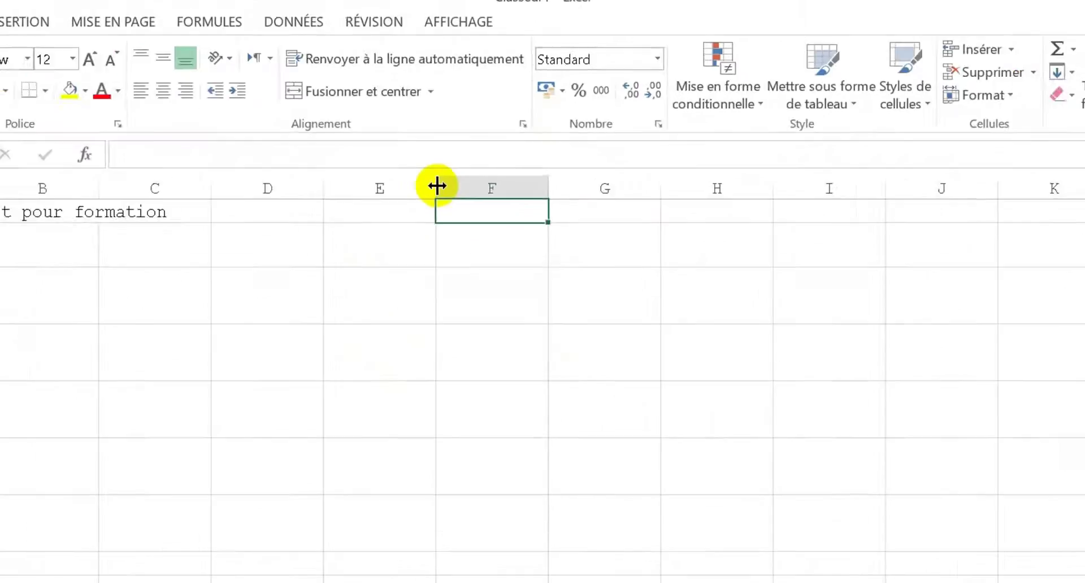
left_click_drag(461, 154, 461, 154)
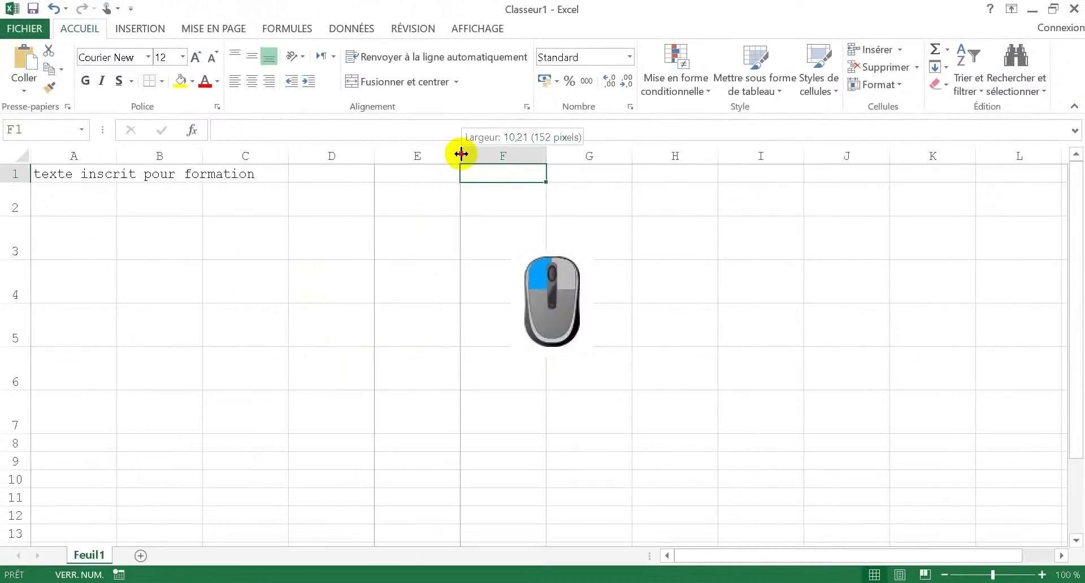
left_click_drag(461, 153, 532, 160)
left_click(568, 153)
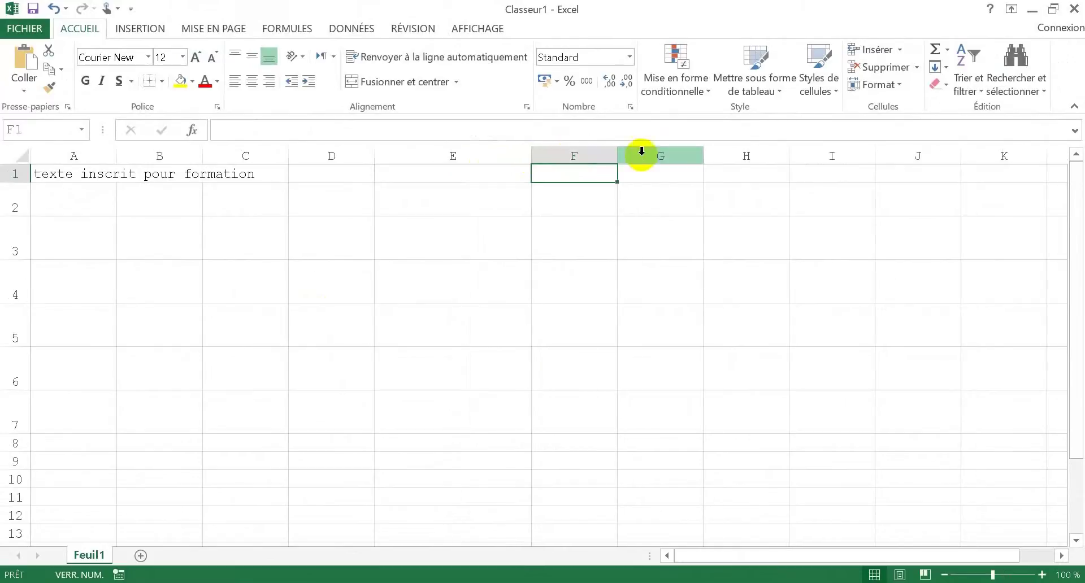
Widen columns G through I together to a uniform width of nearly double the standard width
left_click_drag(640, 152, 789, 155)
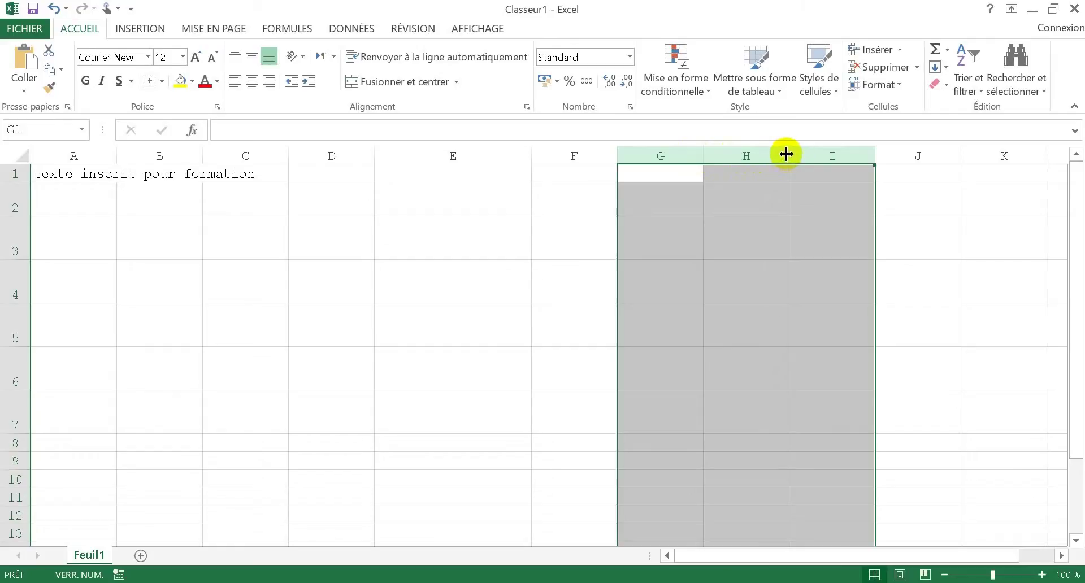
left_click_drag(785, 154, 864, 151)
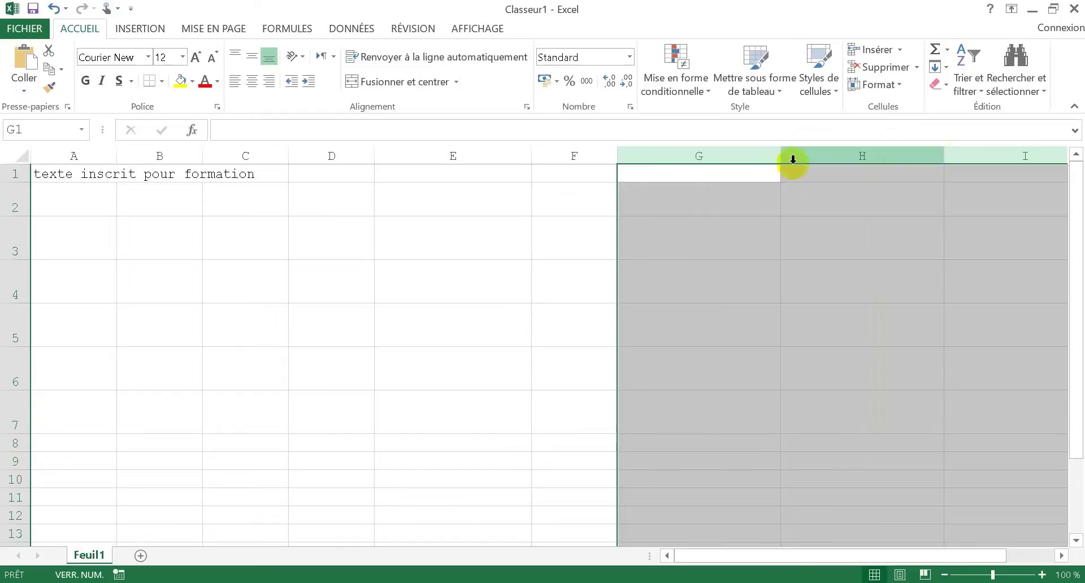
Set the width of column F to exactly 20
left_click(587, 154)
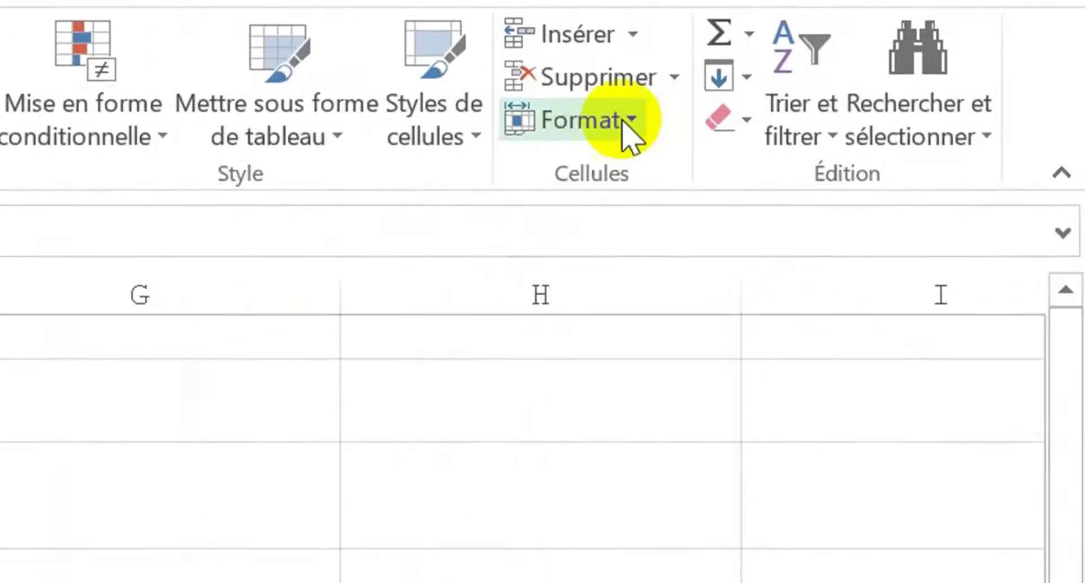
left_click(879, 84)
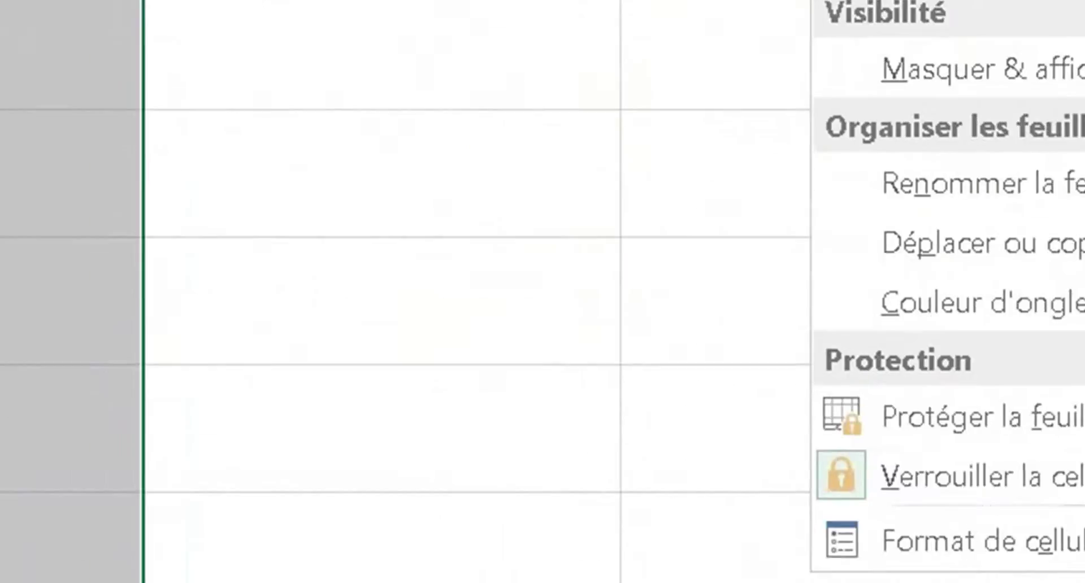
left_click(989, 3)
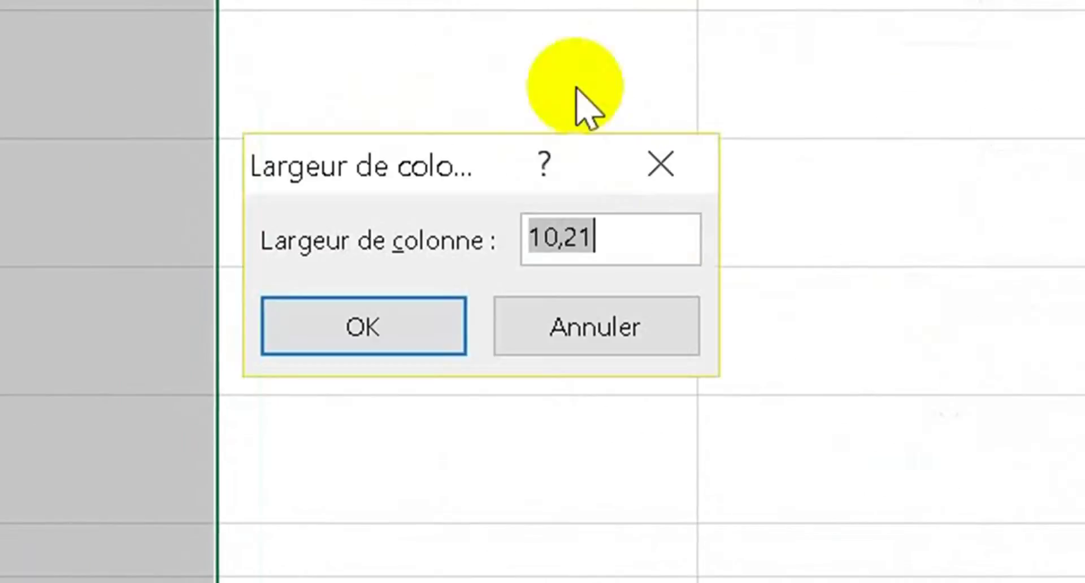
type("20")
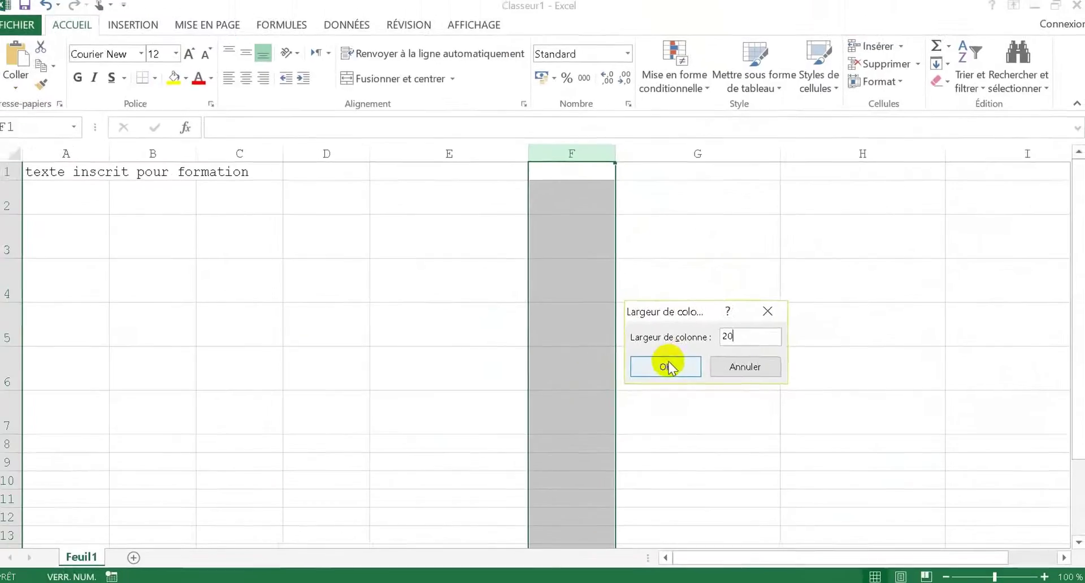
left_click(363, 326)
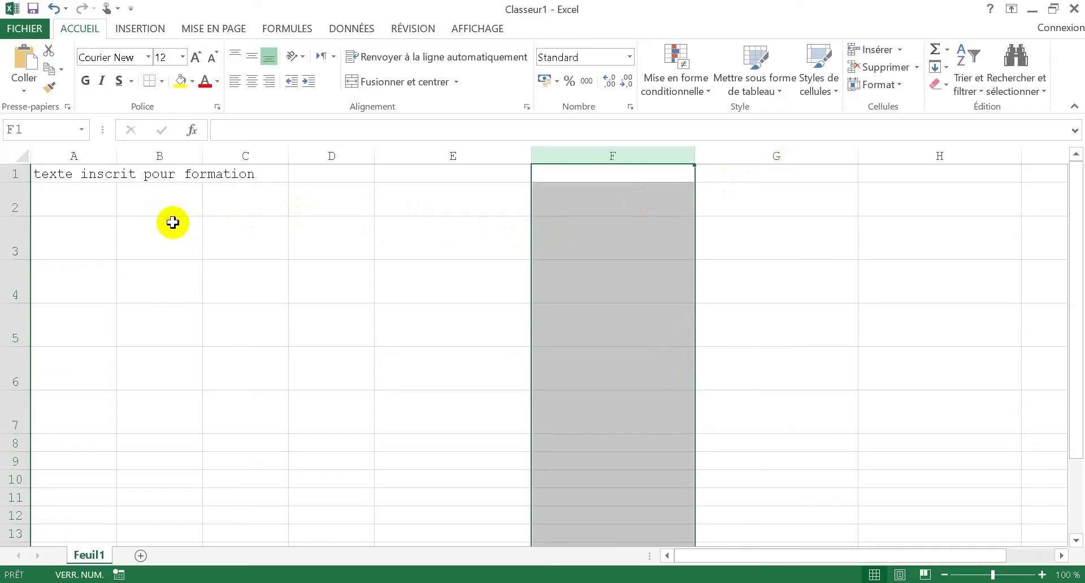
Automatically fit the width of column A to the text in cell A1
left_click(89, 174)
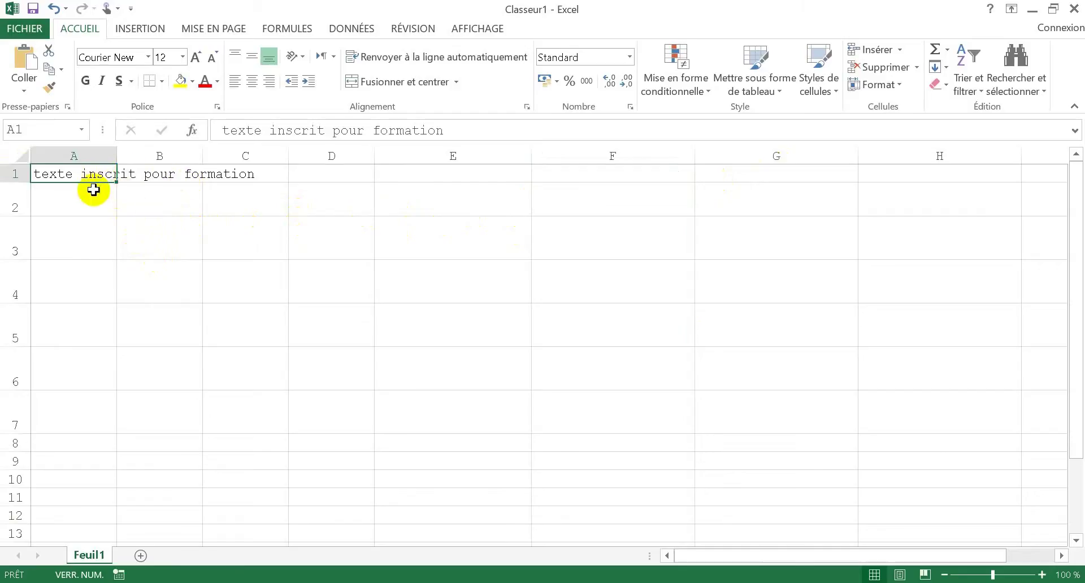
left_click(96, 154)
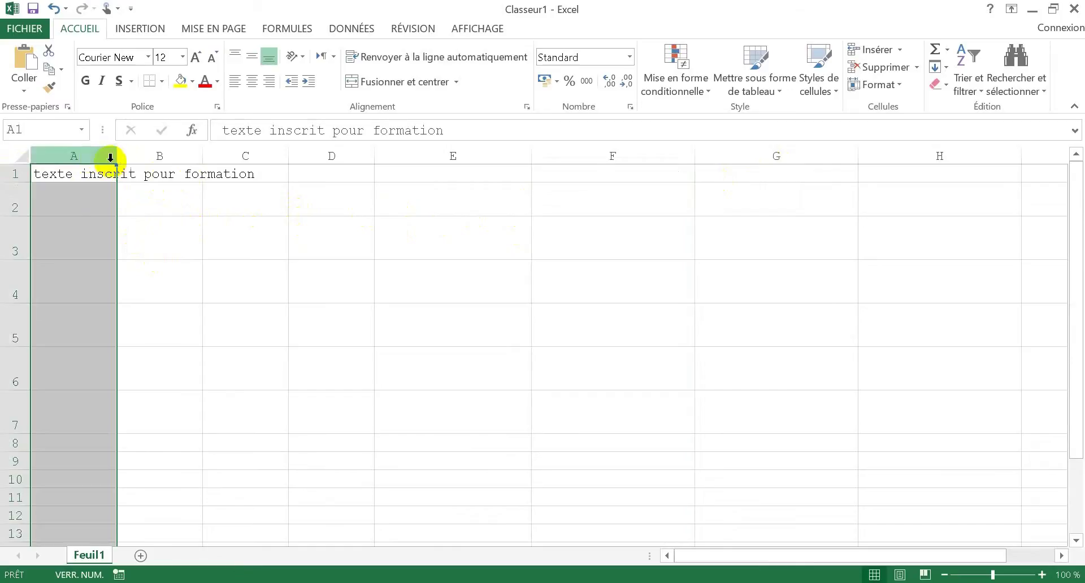
left_click(89, 174)
left_click(97, 193)
left_click(97, 174)
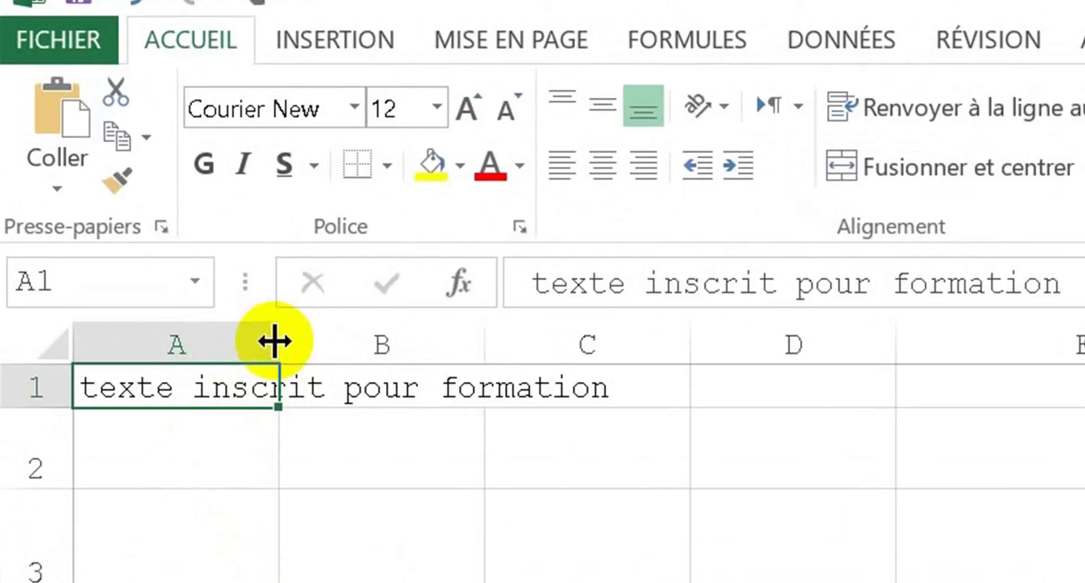
double_click(274, 341)
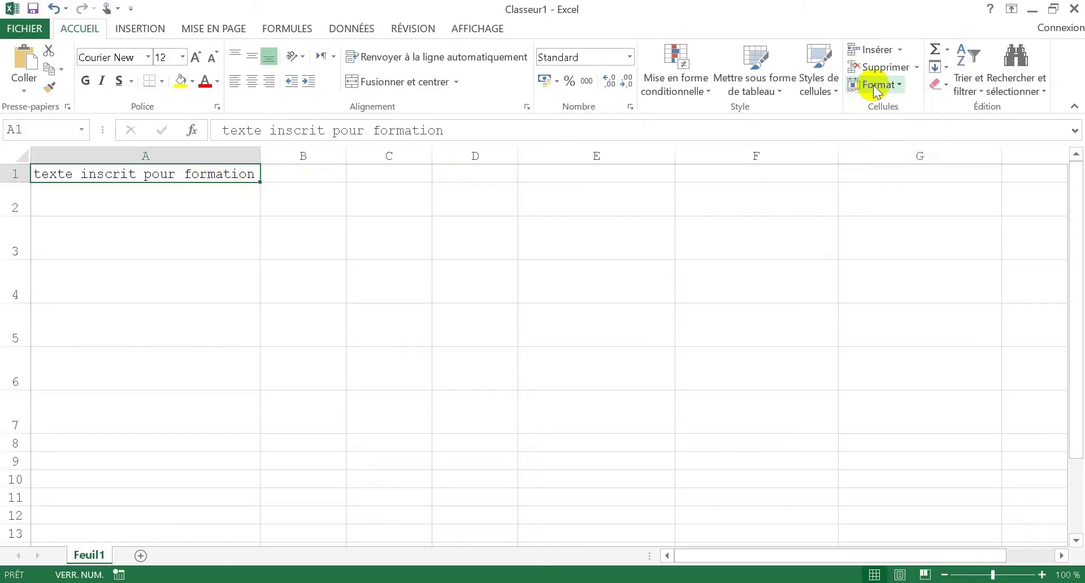
Narrow column A to about half its width, then refit it with the automatic column width command
left_click_drag(260, 155, 145, 158)
left_click(894, 88)
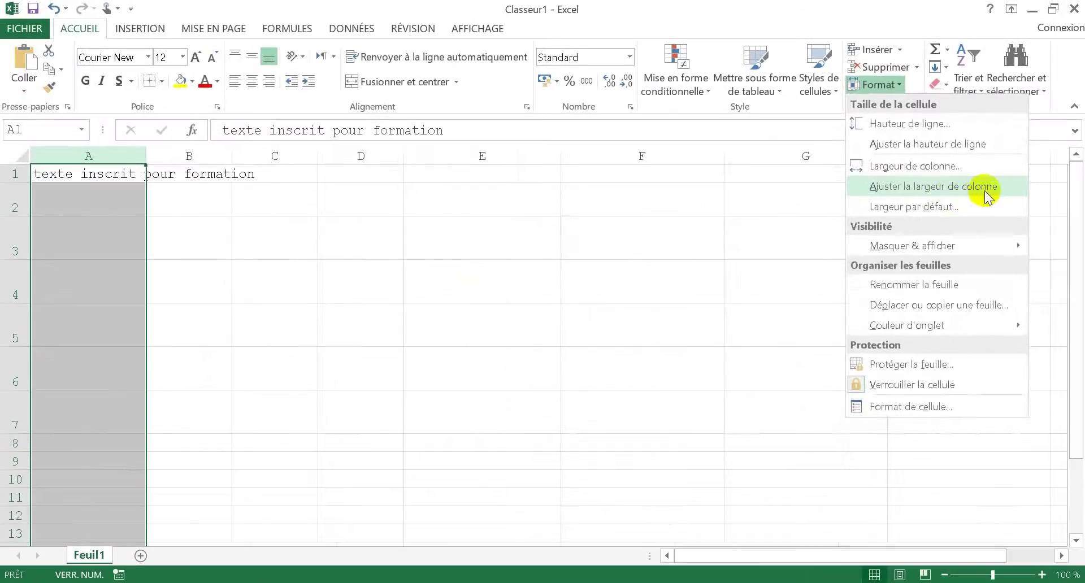
left_click(921, 226)
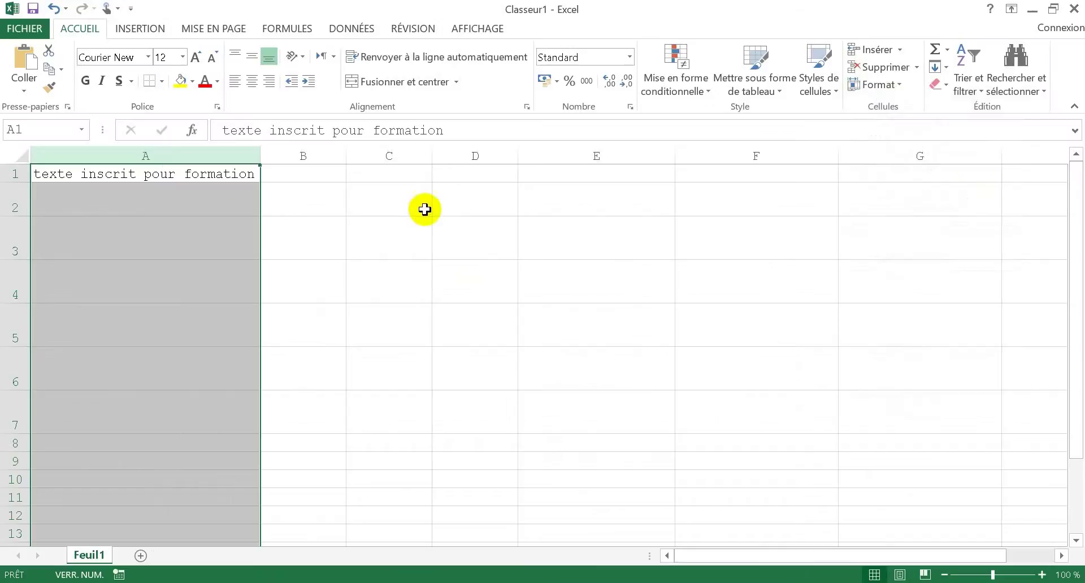
left_click(188, 200)
Hide column D by shrinking its width to zero and row 3 by shrinking its height to zero
left_click(461, 155)
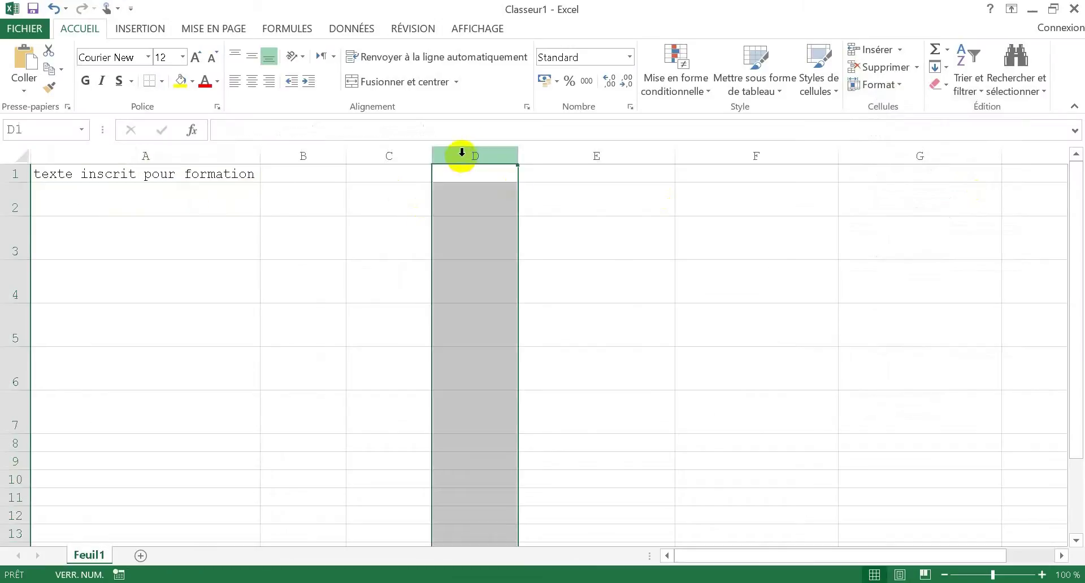
left_click_drag(517, 156, 517, 156)
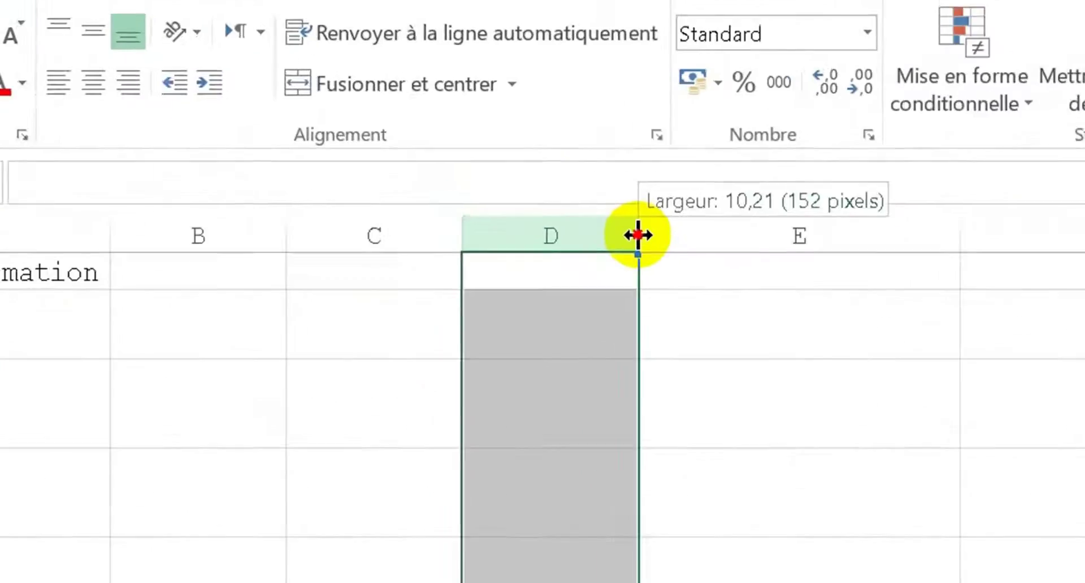
left_click_drag(638, 235, 467, 254)
left_click(632, 362)
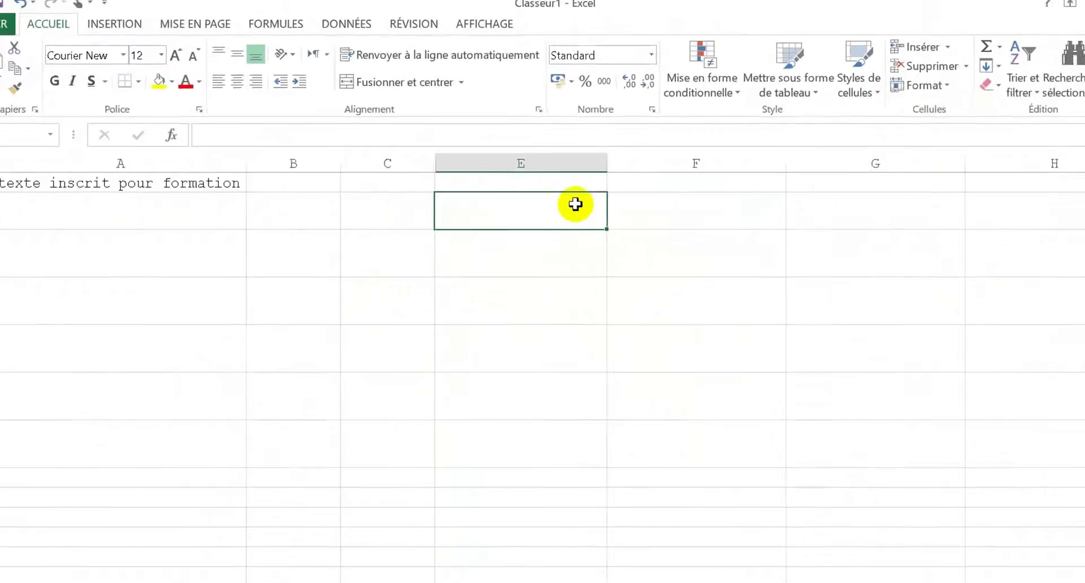
left_click(545, 182)
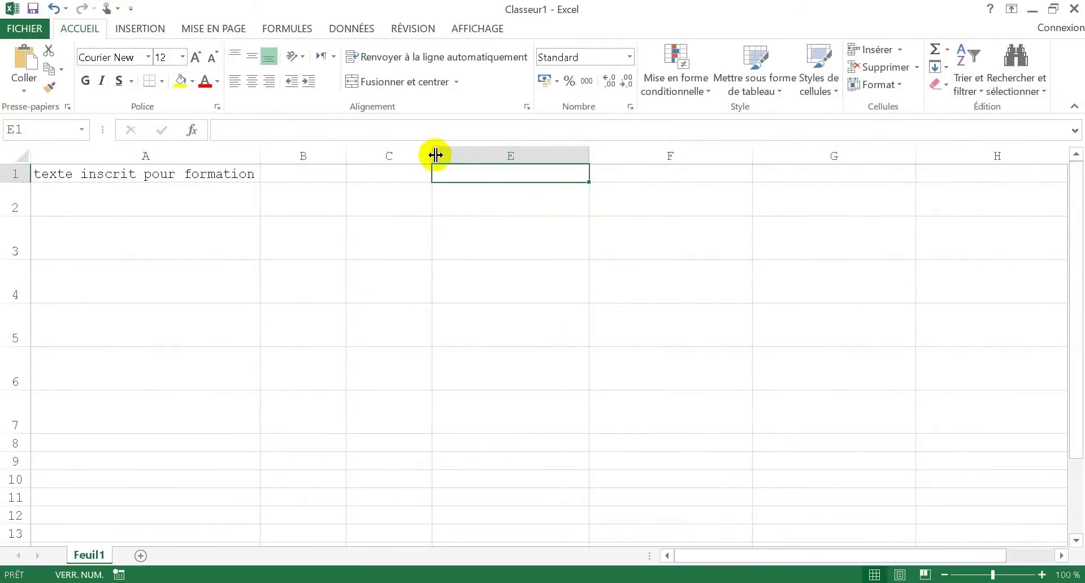
left_click(20, 237)
left_click_drag(21, 259, 25, 213)
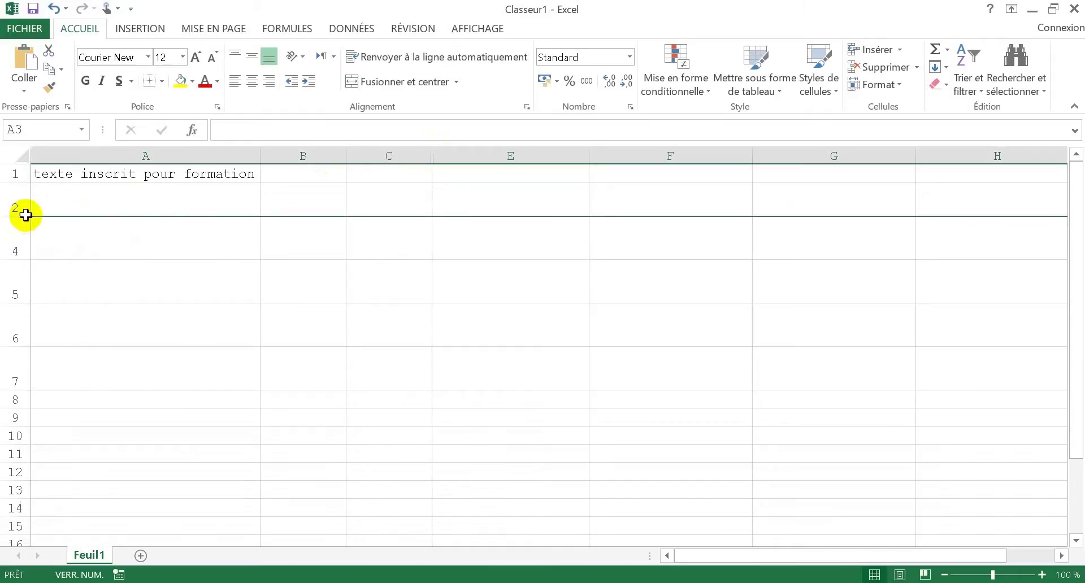
Hide column F with the Masquer command
left_click(674, 153)
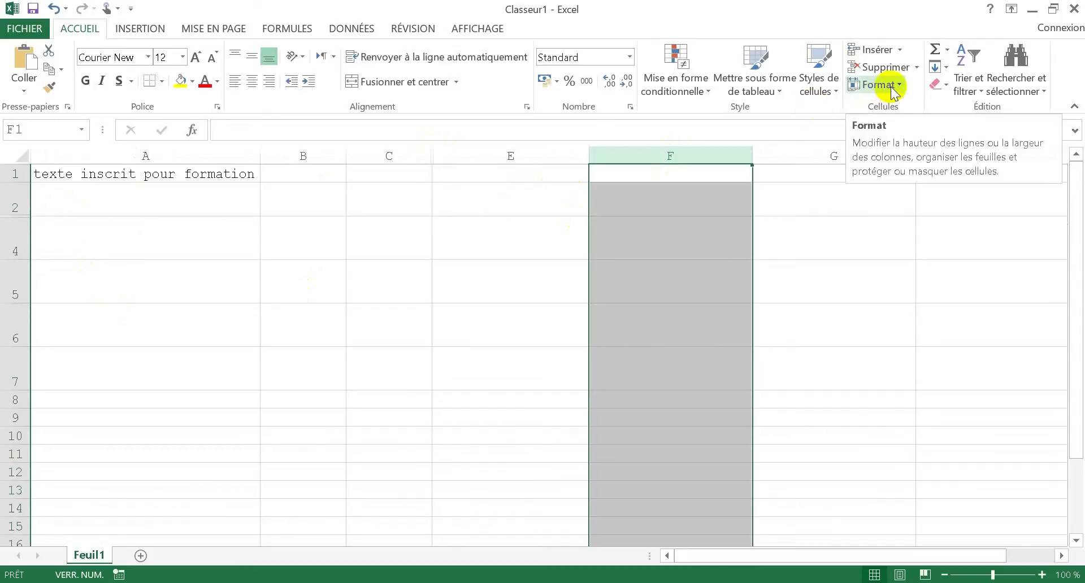
right_click(693, 160)
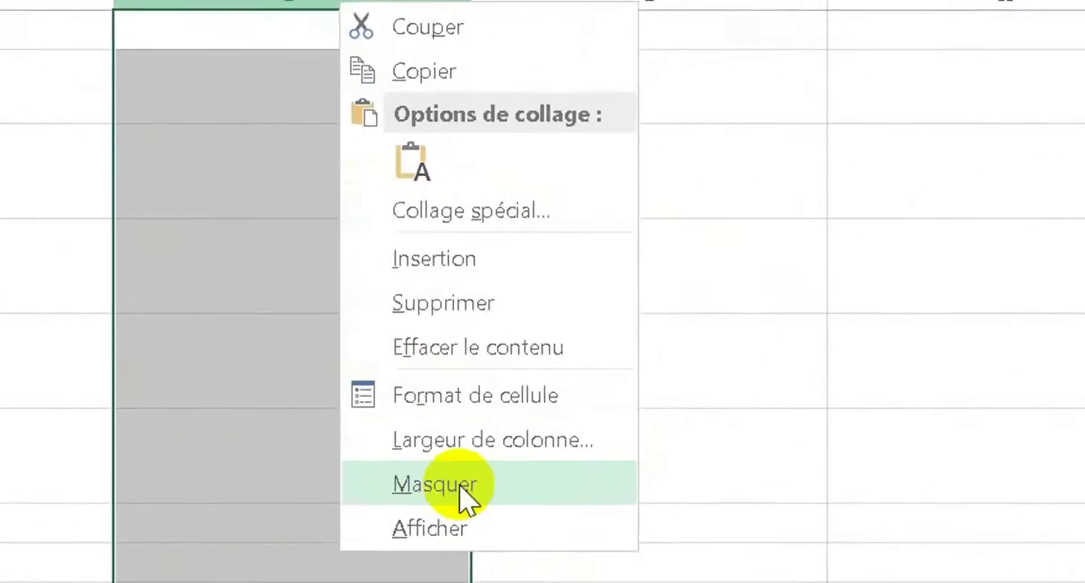
left_click(740, 382)
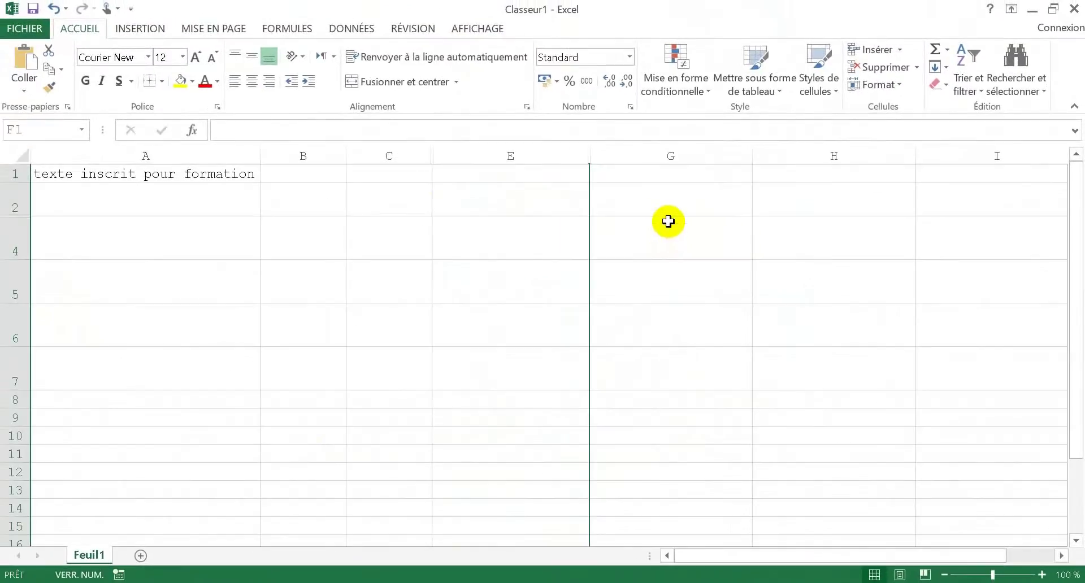
Hide row 5 with the Masquer command
left_click(16, 272)
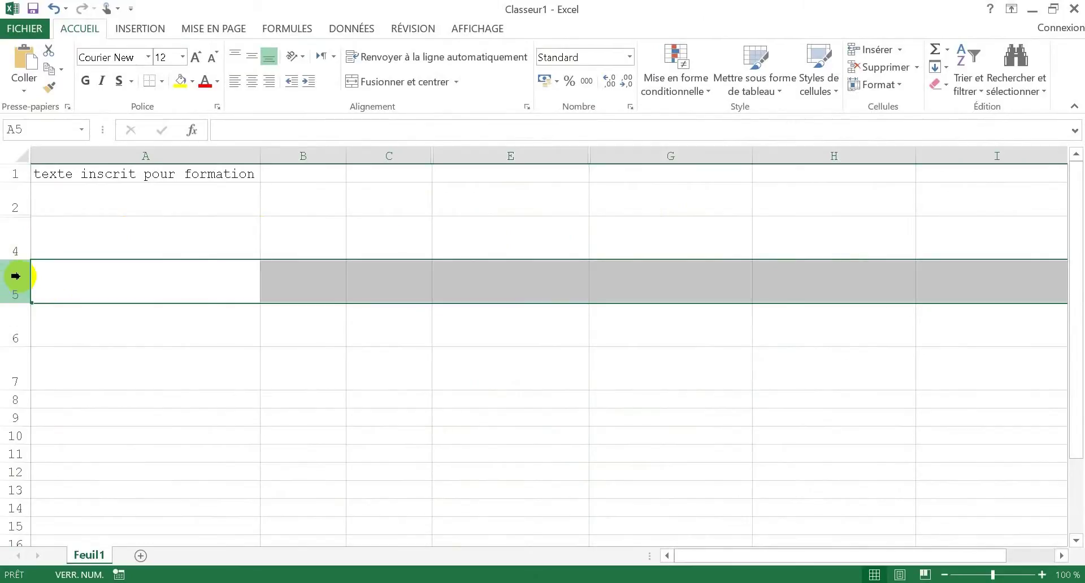
left_click_drag(13, 281, 13, 280)
right_click(276, 281)
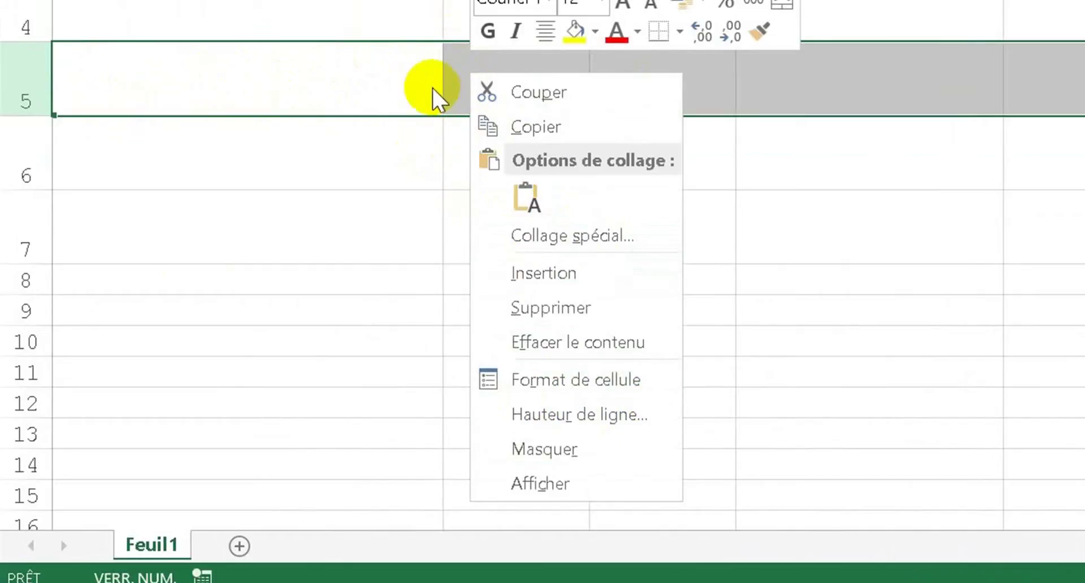
left_click(608, 456)
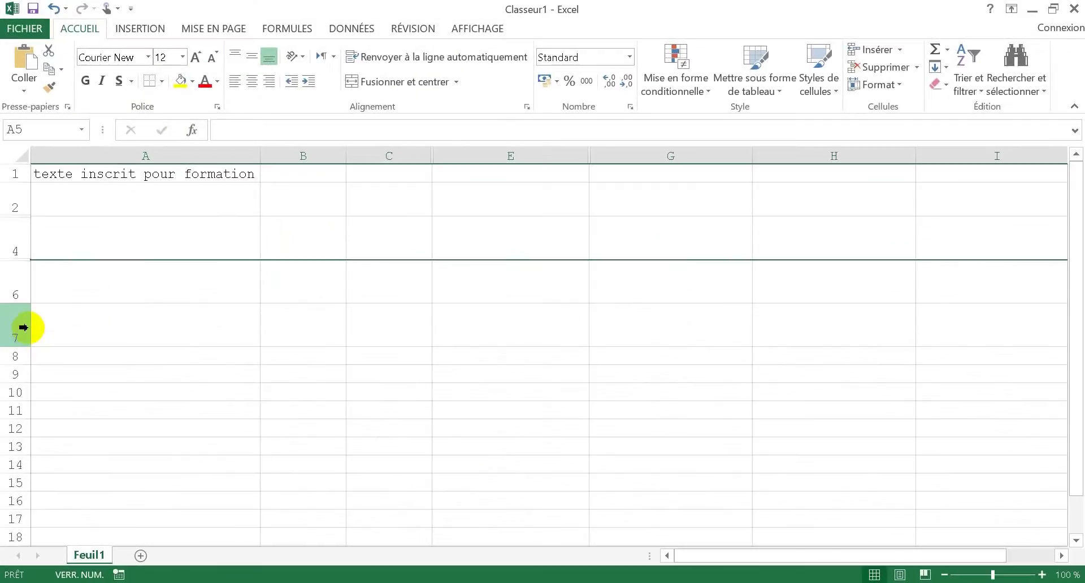
Hide rows 7 through 12 together with the Masquer command
left_click_drag(22, 336, 19, 429)
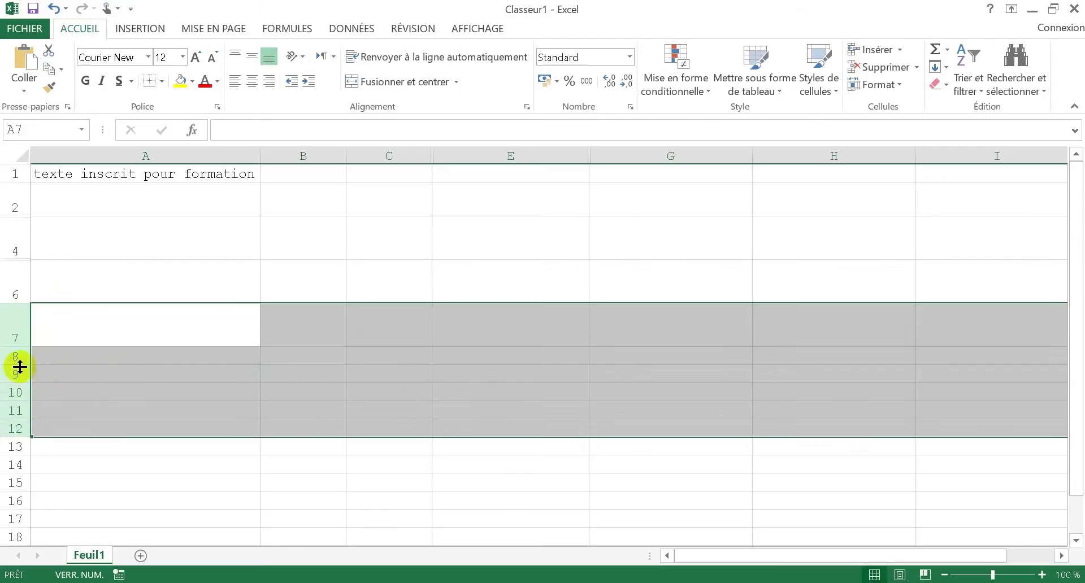
right_click(181, 365)
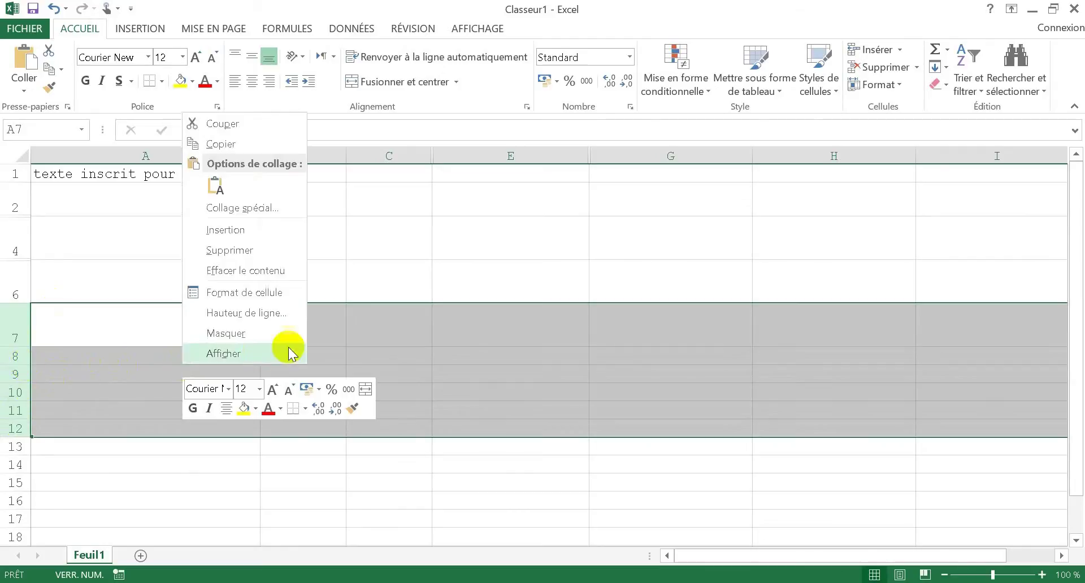
left_click(249, 338)
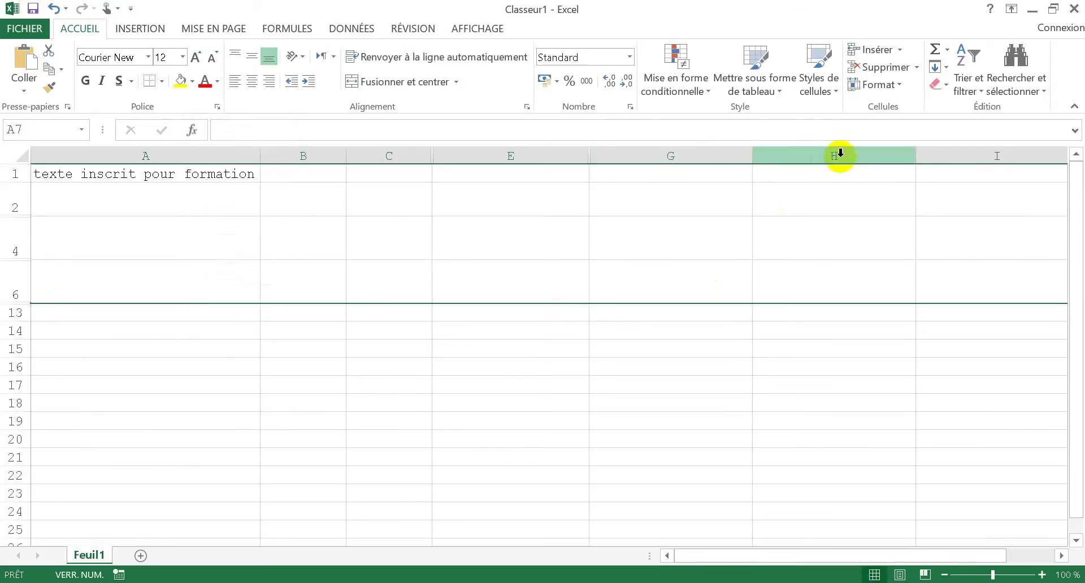
Hide columns H and I together with the Masquer les colonnes command
left_click_drag(968, 151, 872, 150)
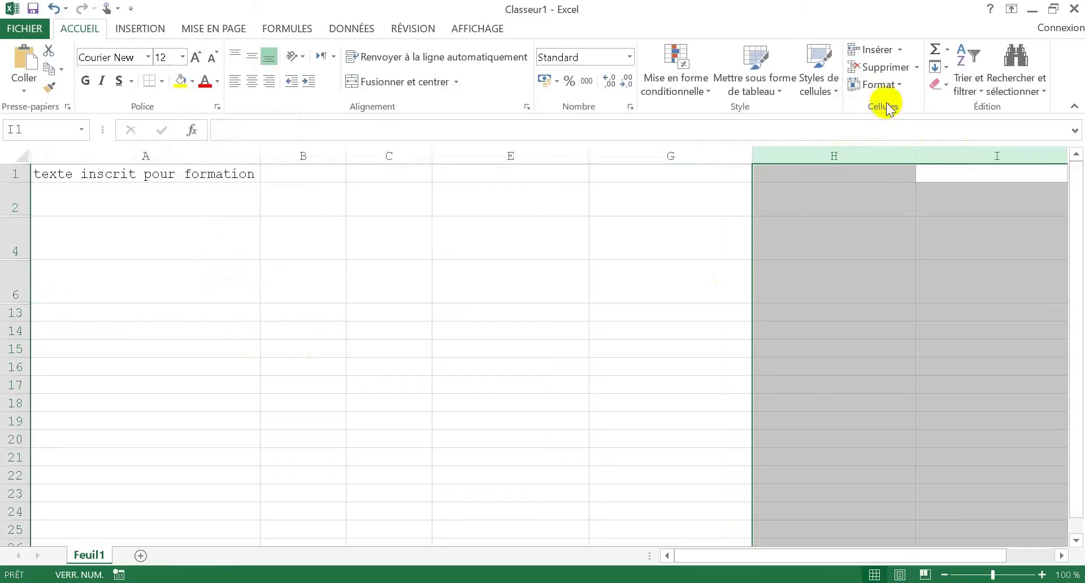
left_click(892, 85)
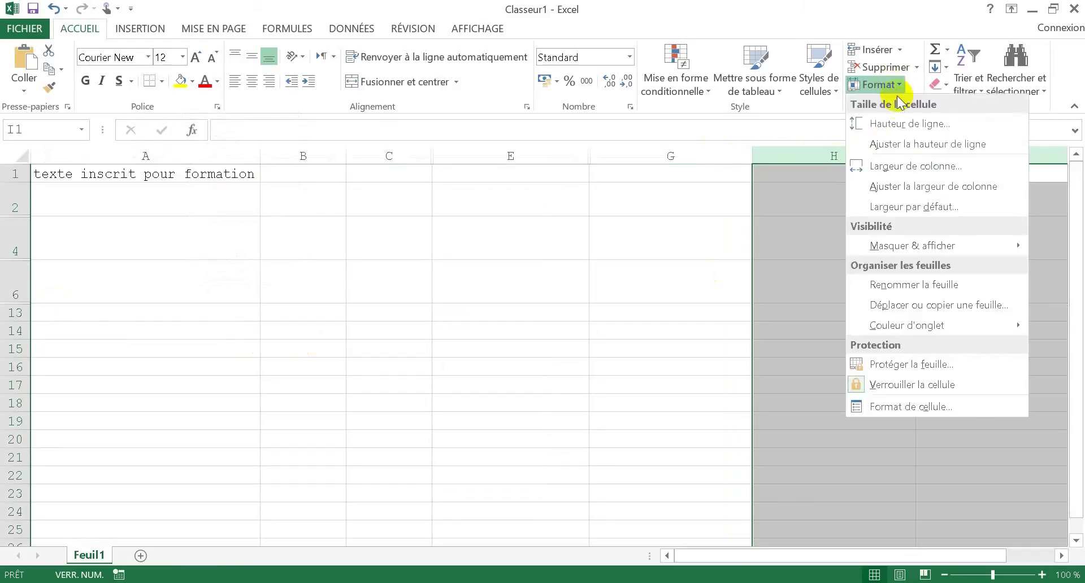
mouse_move(911, 249)
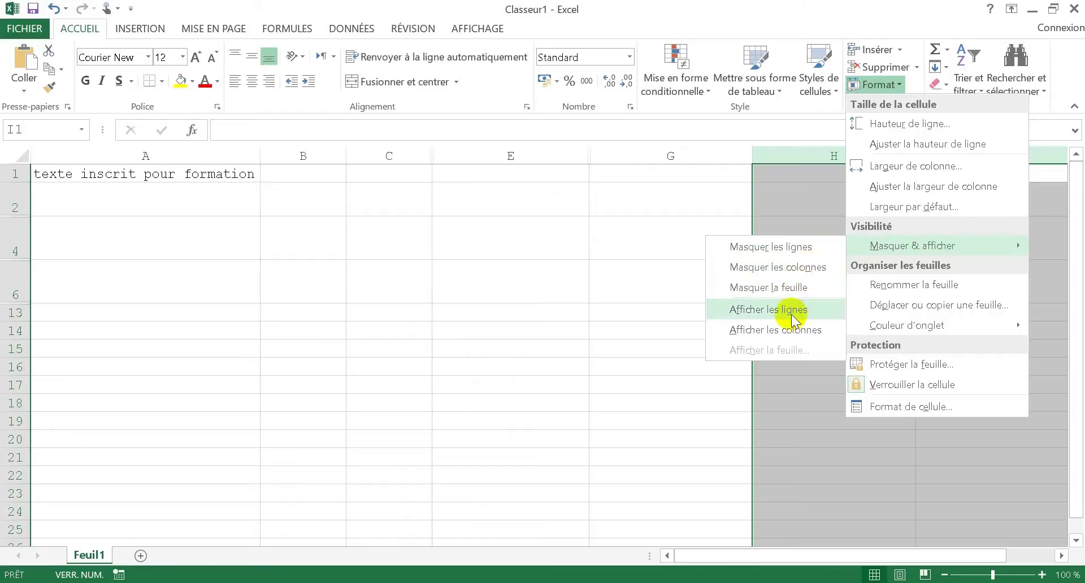
left_click(808, 266)
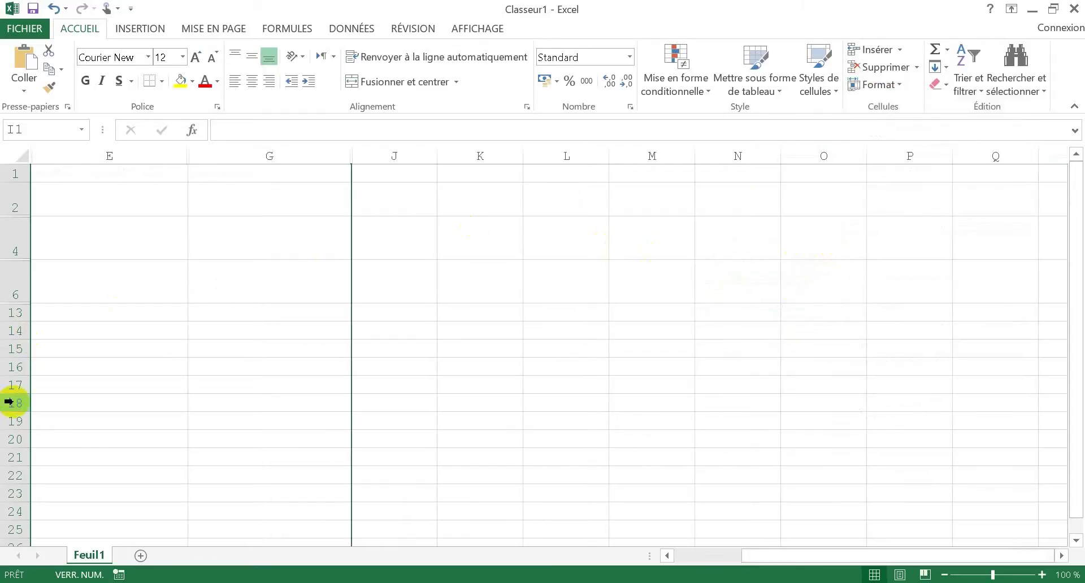
Hide rows 18 through 20 together with the Masquer les lignes command
left_click_drag(8, 402, 19, 441)
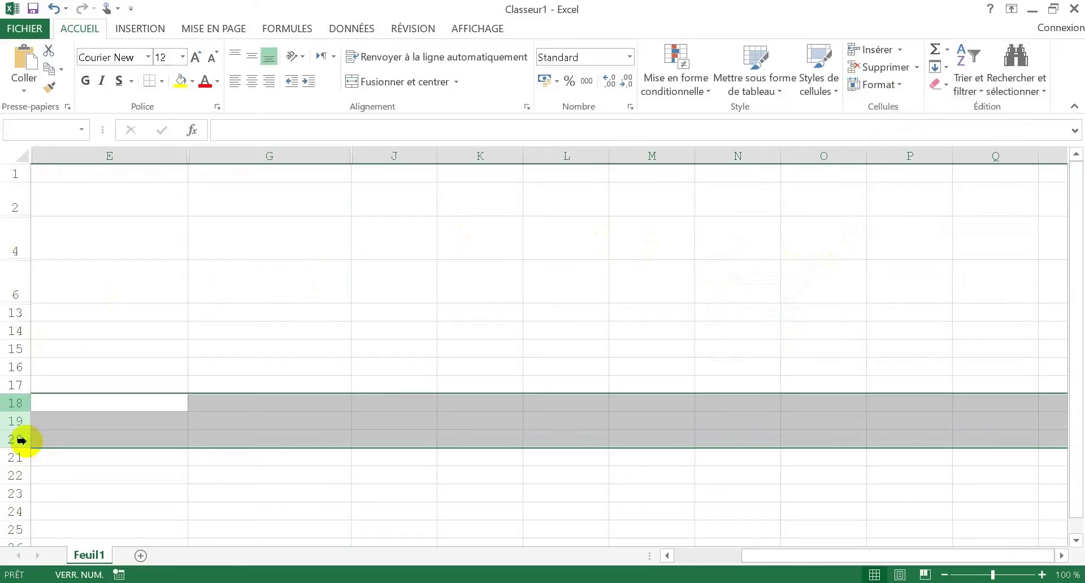
left_click(890, 84)
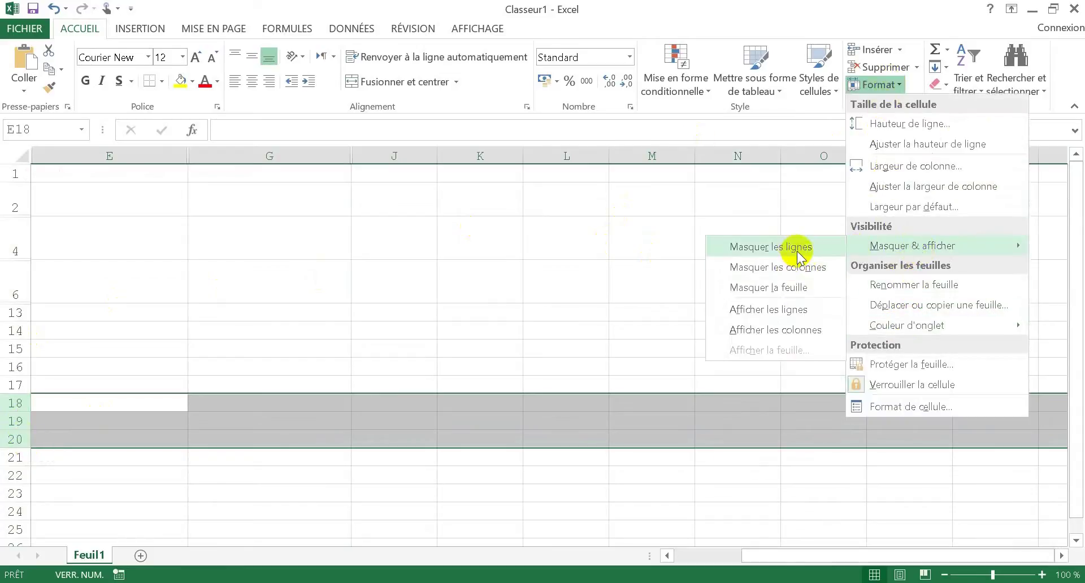
left_click(798, 256)
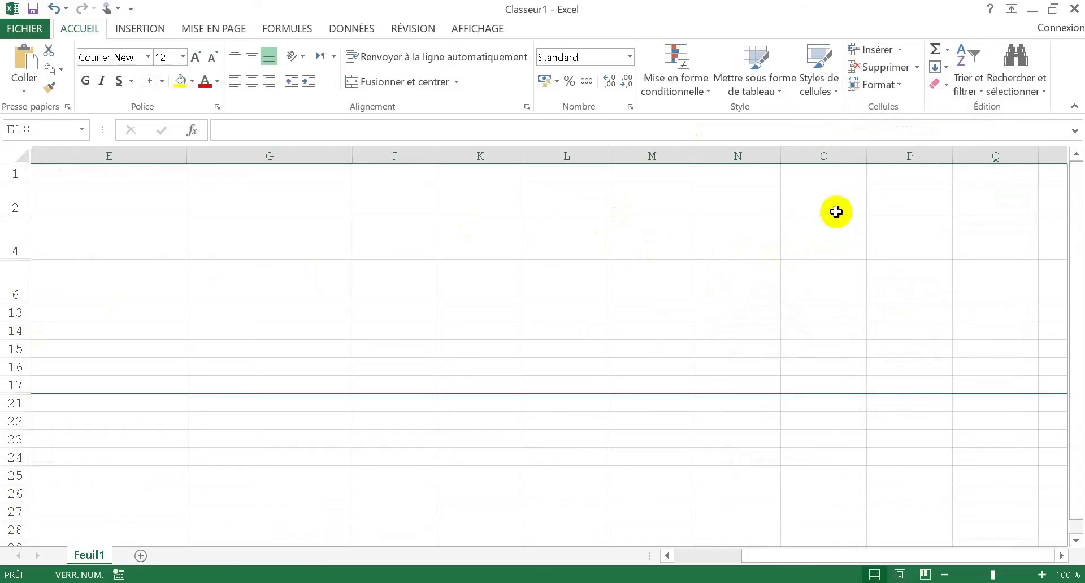
left_click(254, 157)
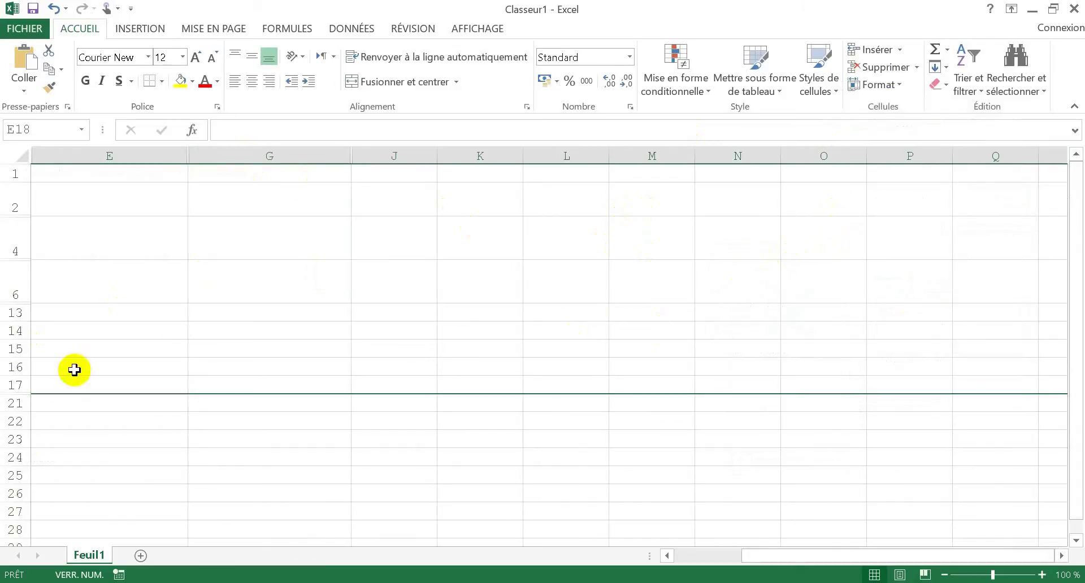
Unhide the rows between rows 17 and 21 with the Afficher command
left_click(16, 385)
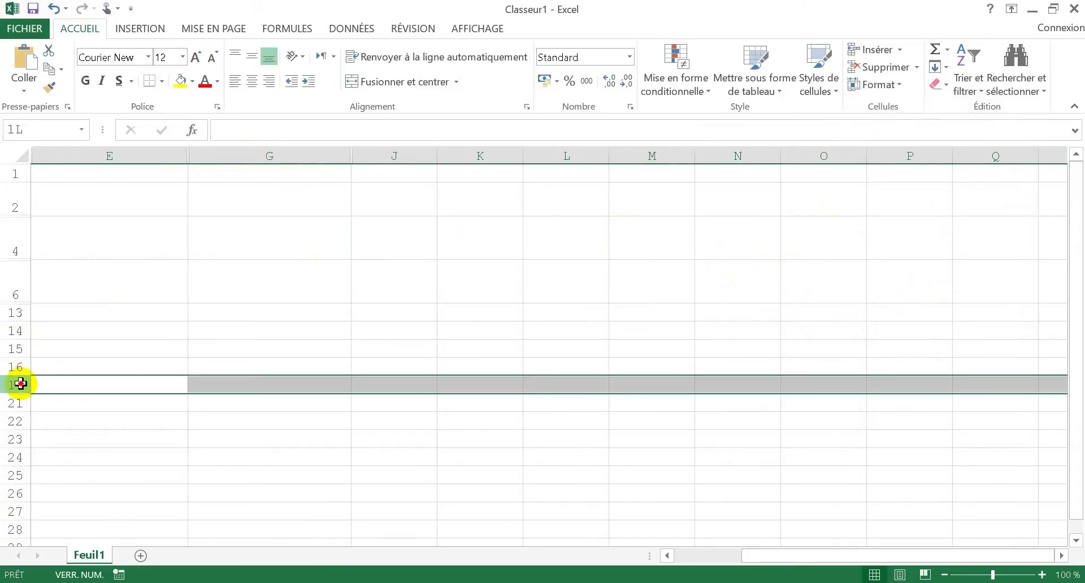
left_click_drag(21, 384, 15, 401)
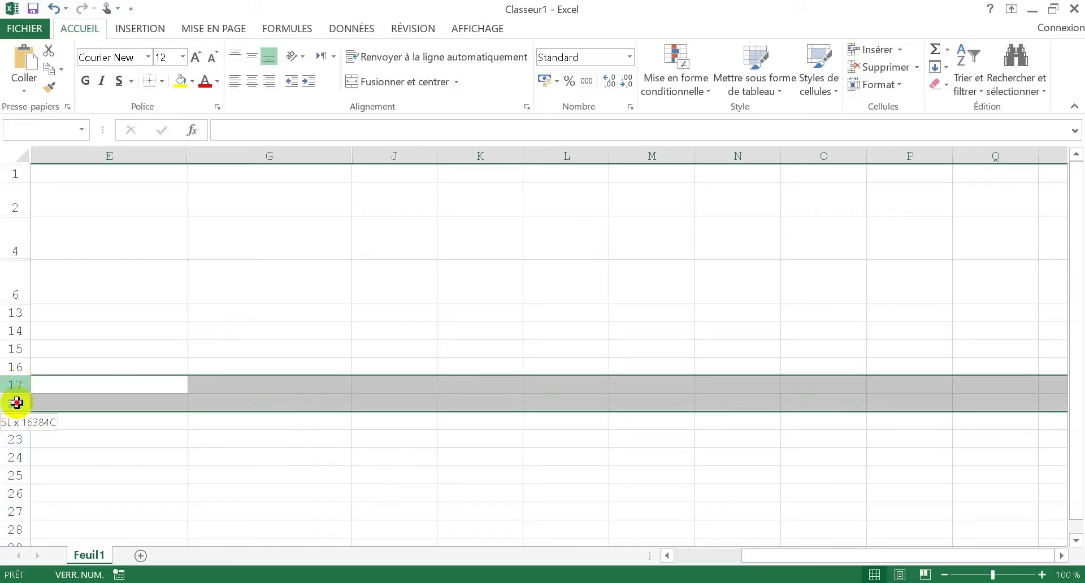
left_click_drag(15, 402, 16, 401)
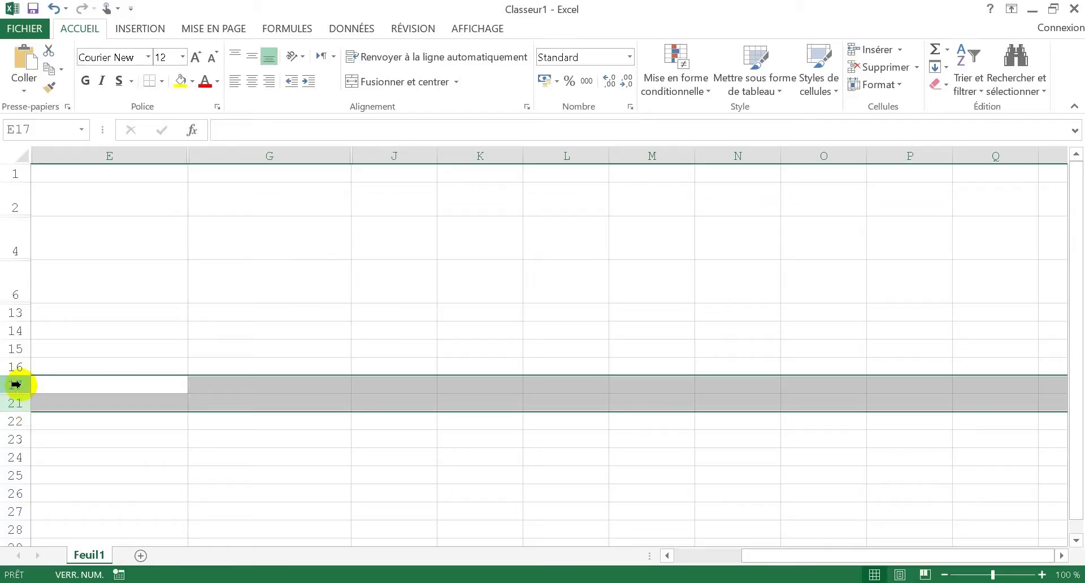
right_click(15, 384)
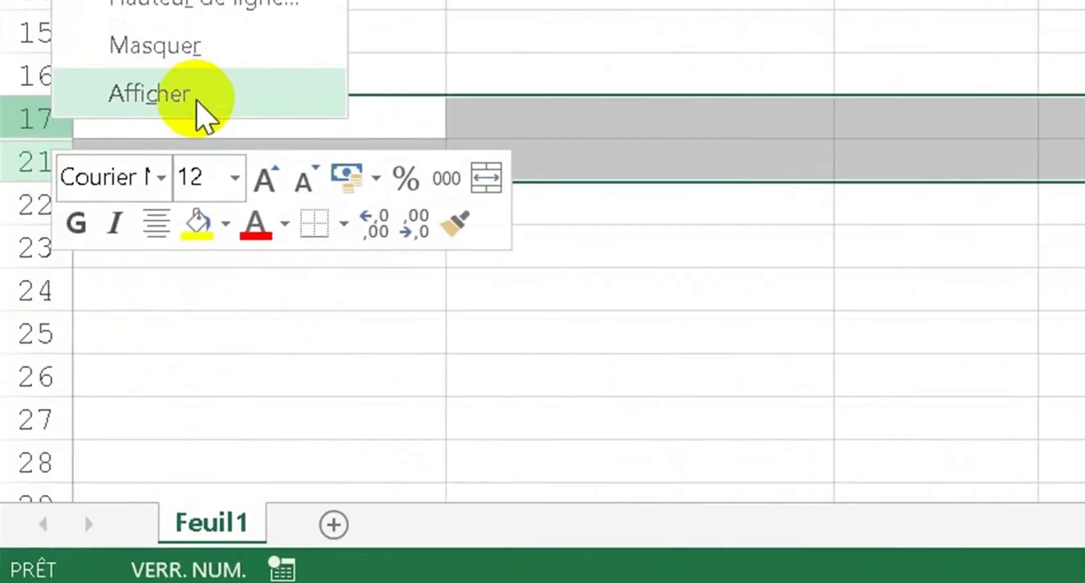
left_click(197, 104)
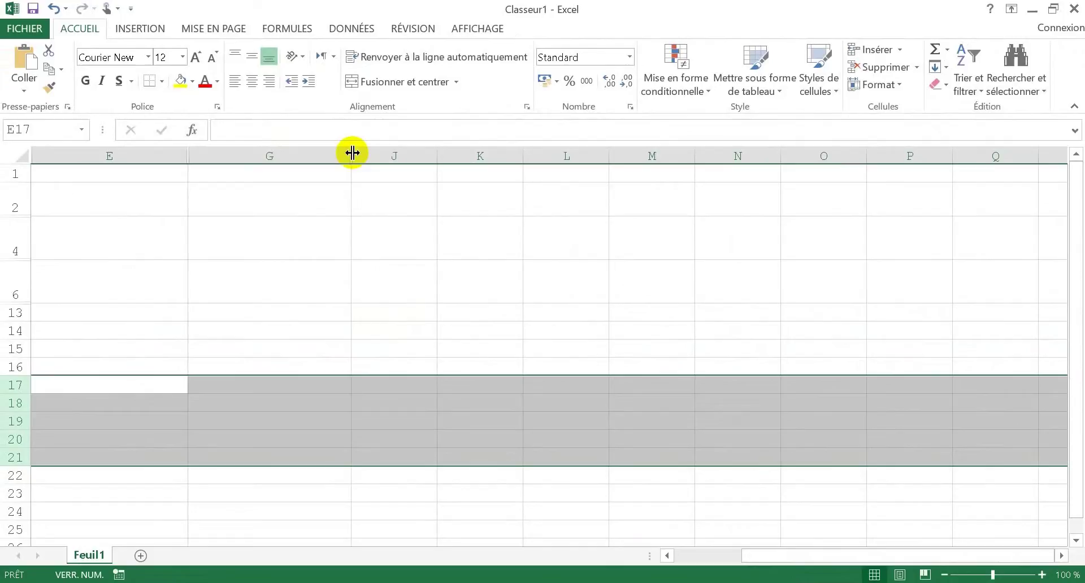
Unhide columns I and H by freehand resizing, making I slightly wider and H slightly narrower than a standard column
left_click_drag(352, 153, 447, 150)
left_click(429, 155)
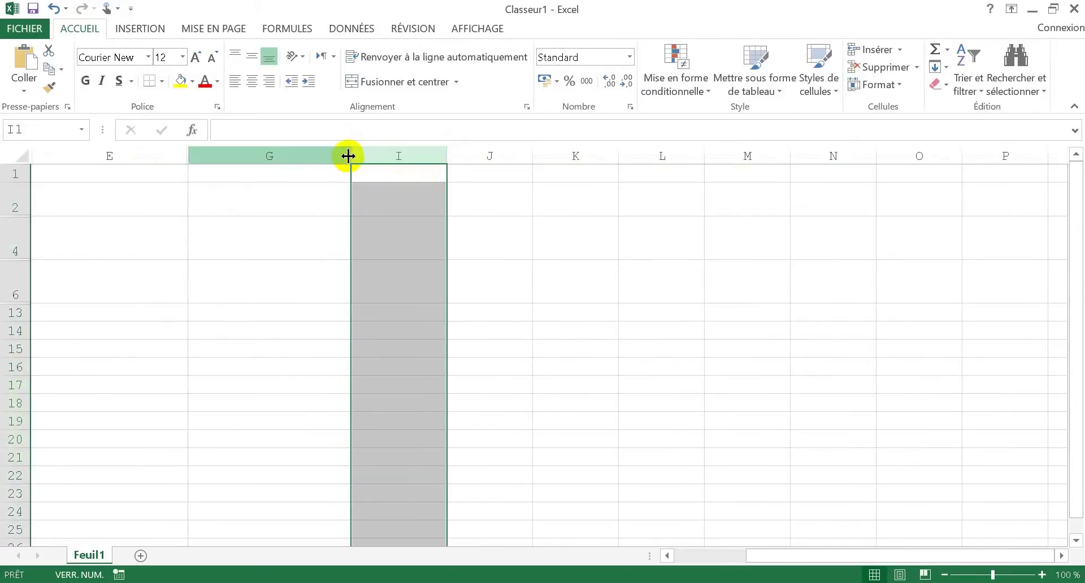
left_click_drag(353, 155, 426, 150)
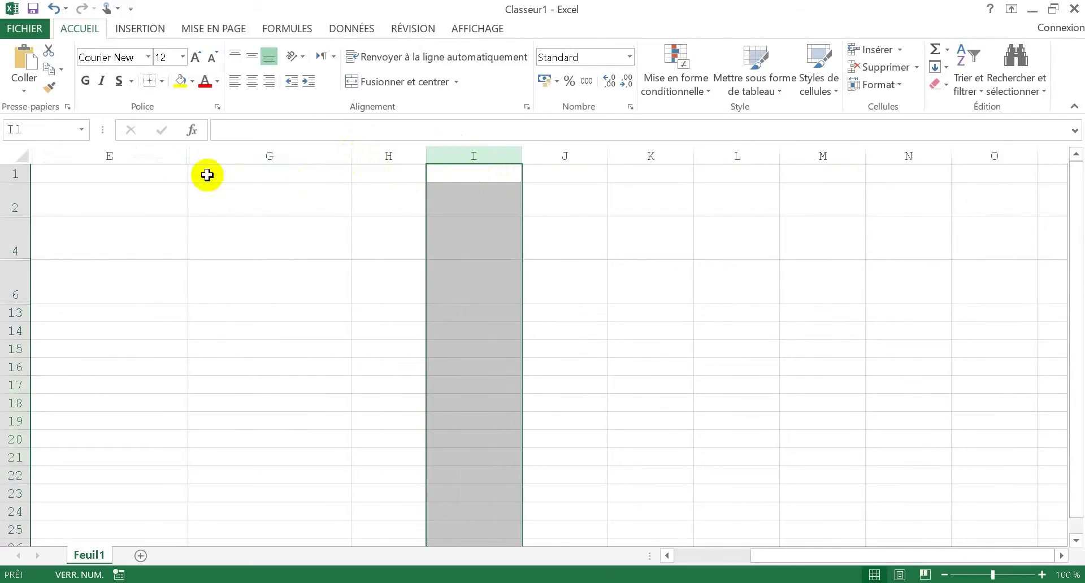
Unhide the column between columns E and G with the Afficher les colonnes command
left_click(165, 155)
left_click_drag(165, 155, 226, 155)
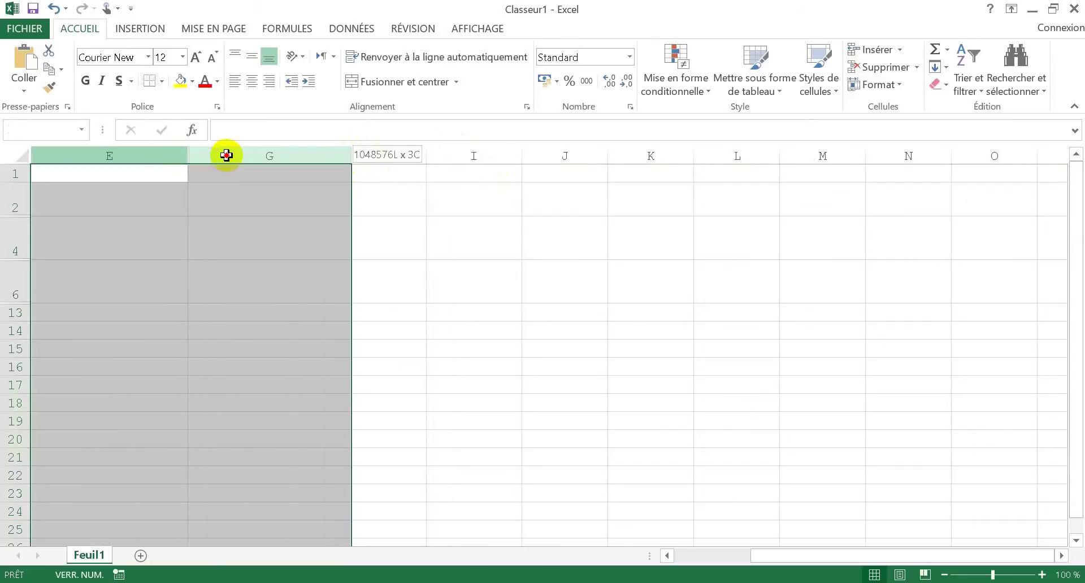
left_click(892, 89)
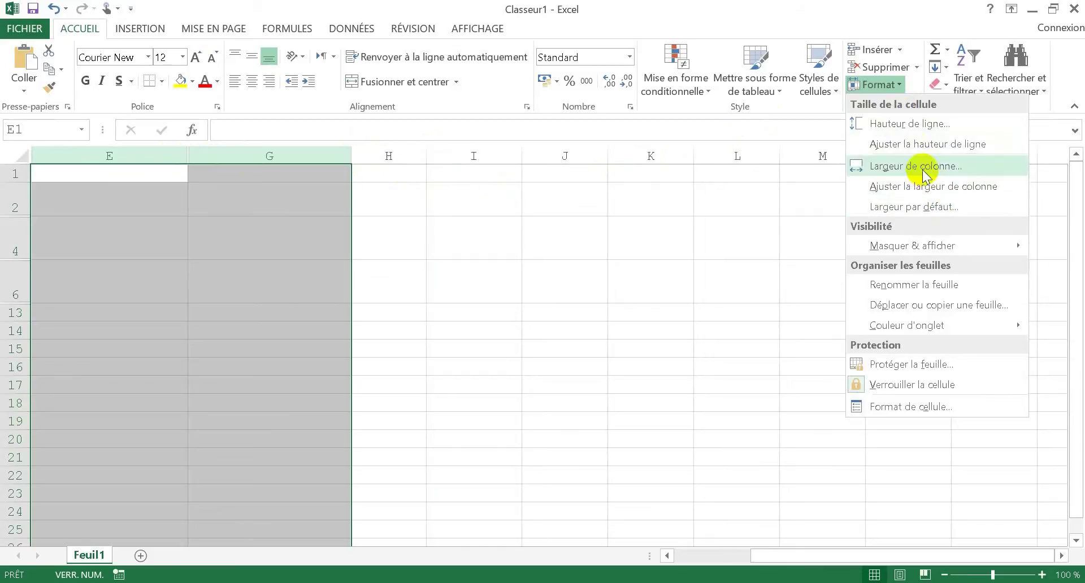
mouse_move(915, 246)
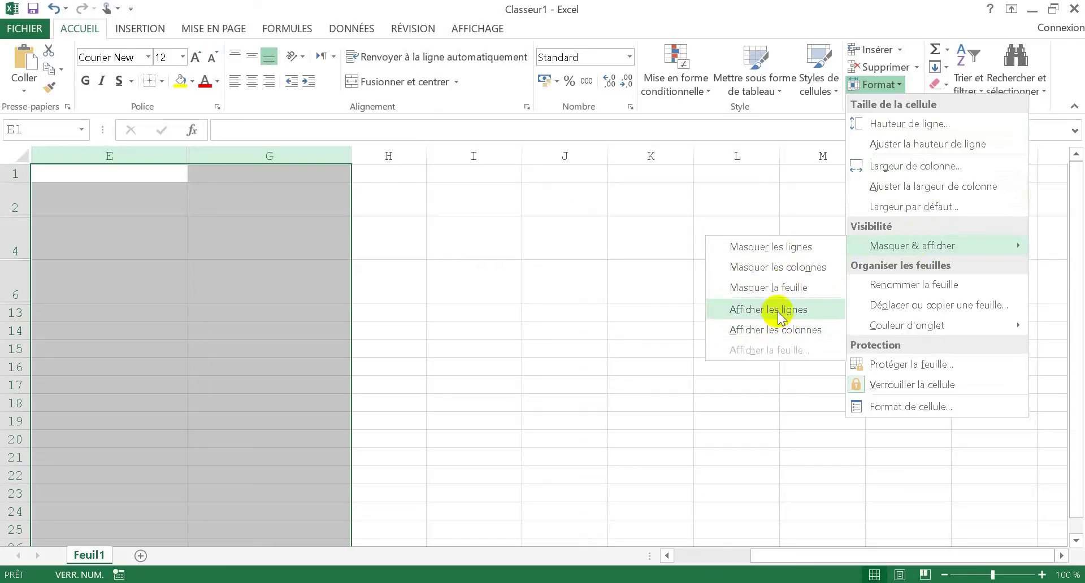
left_click(774, 330)
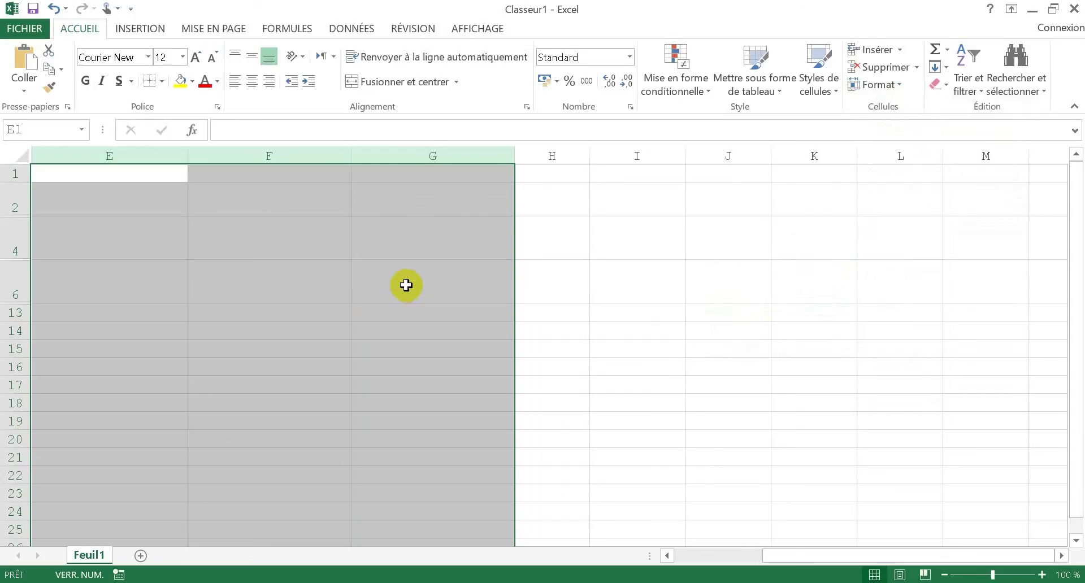
Hide column A with the Masquer command, and unhide it by freehand resizing to slightly narrower than column B
left_click(714, 559)
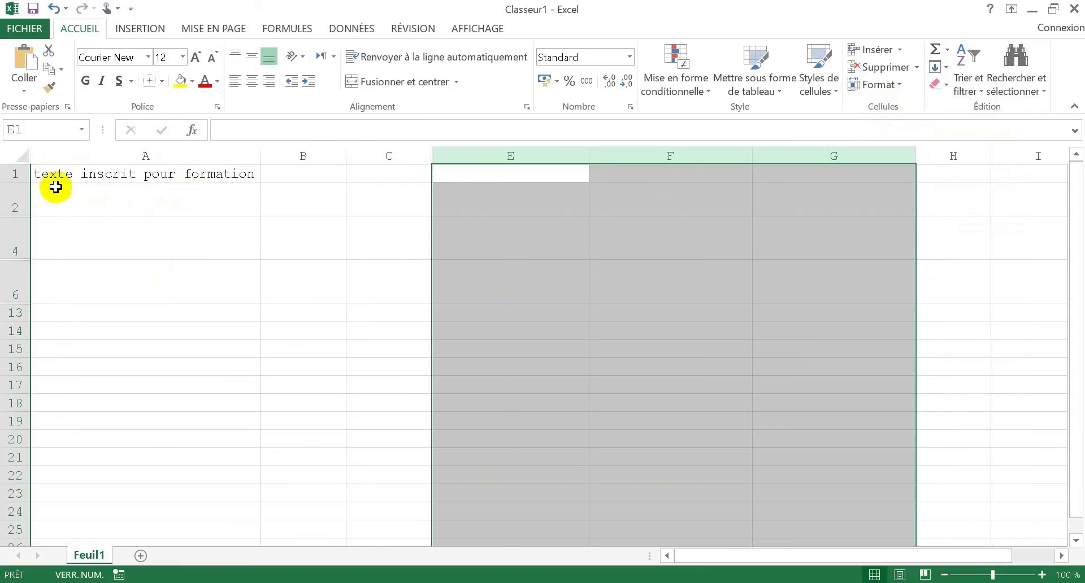
left_click(80, 154)
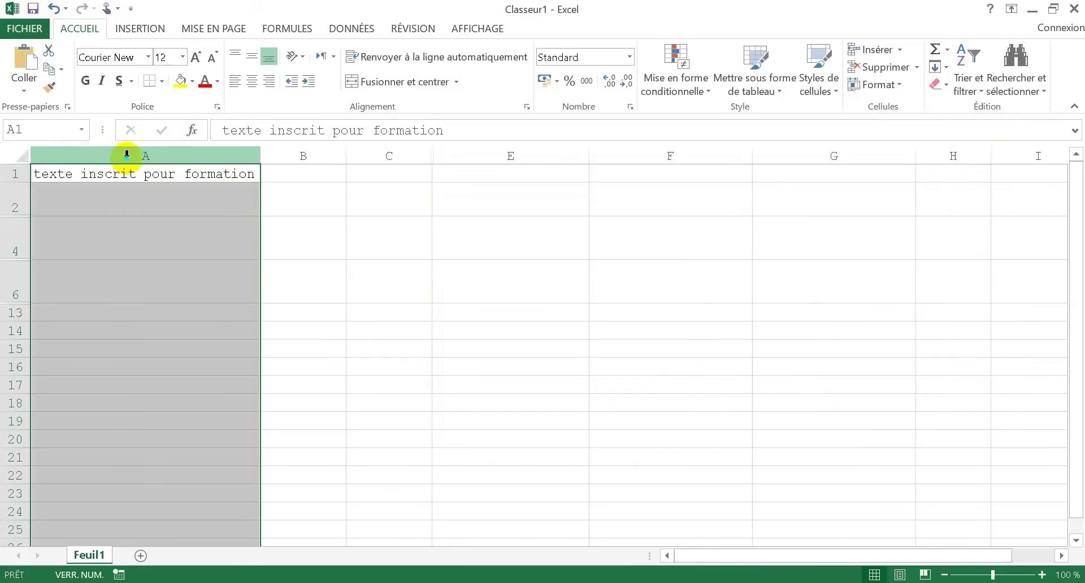
right_click(127, 153)
left_click(218, 382)
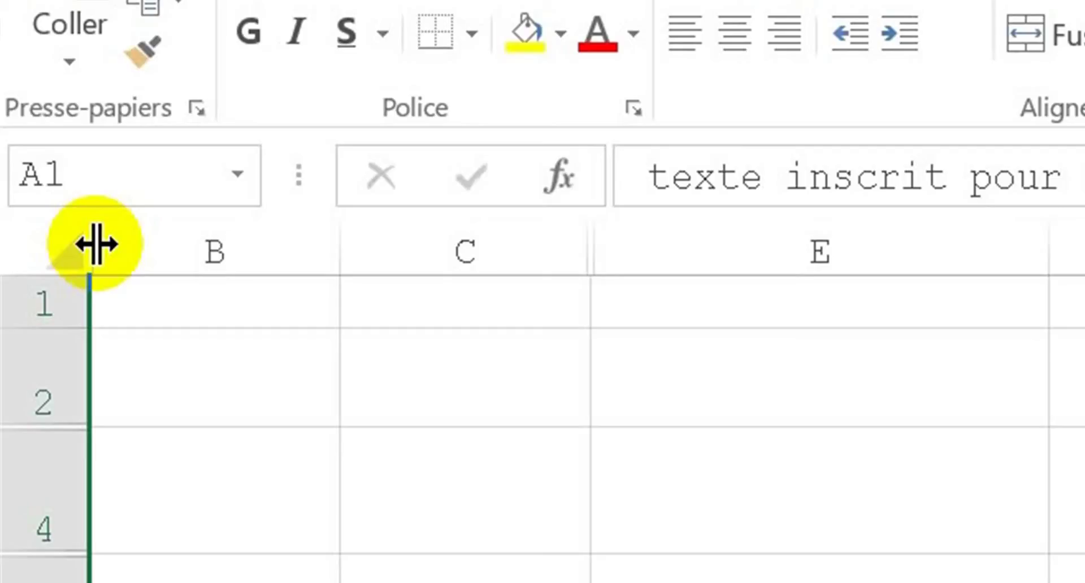
left_click_drag(96, 244, 96, 244)
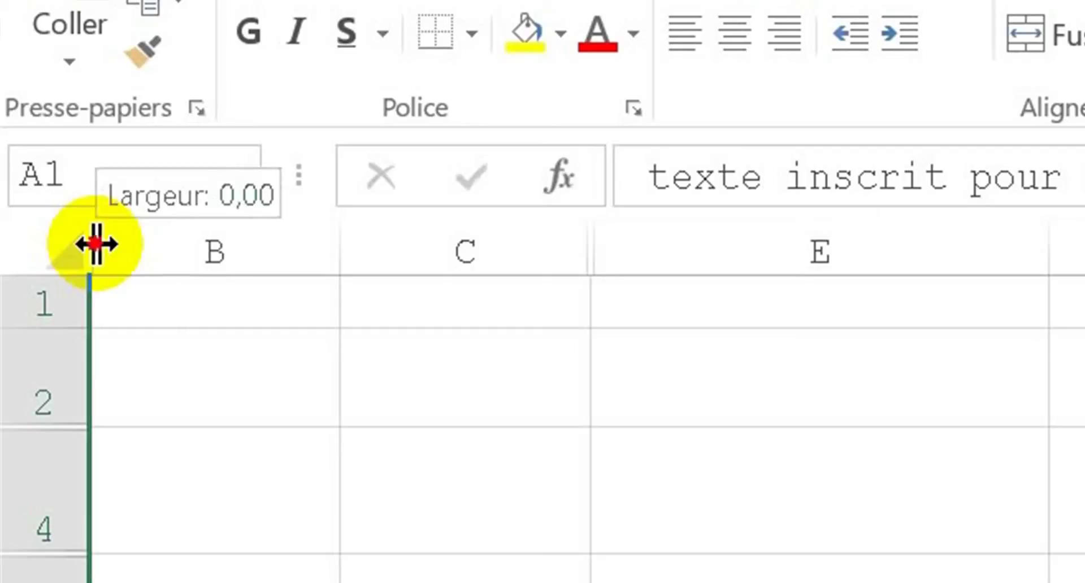
left_click_drag(96, 244, 298, 247)
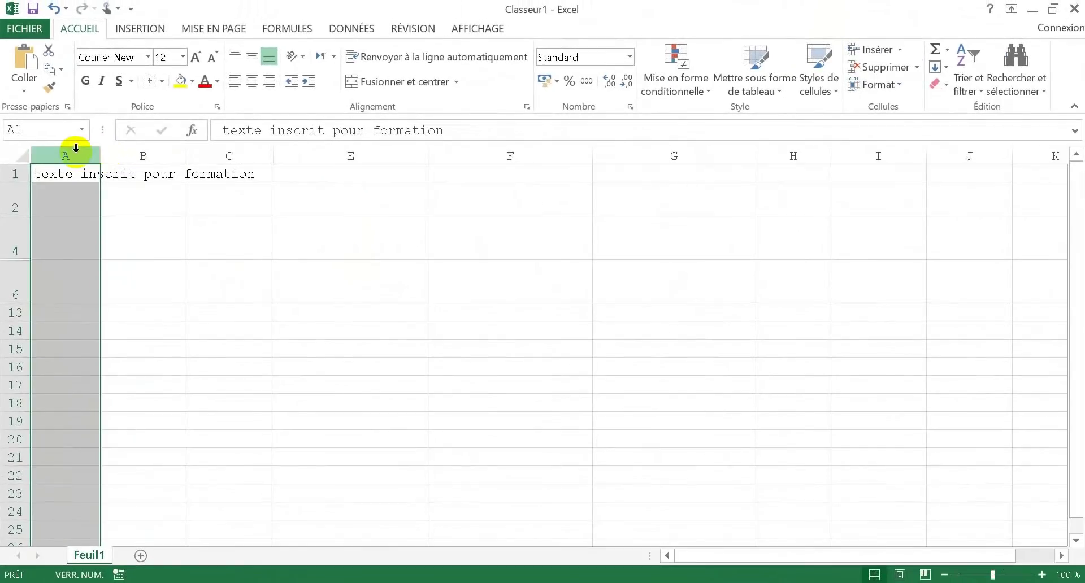
Hide column A again with the Masquer command and select cell B1
right_click(73, 148)
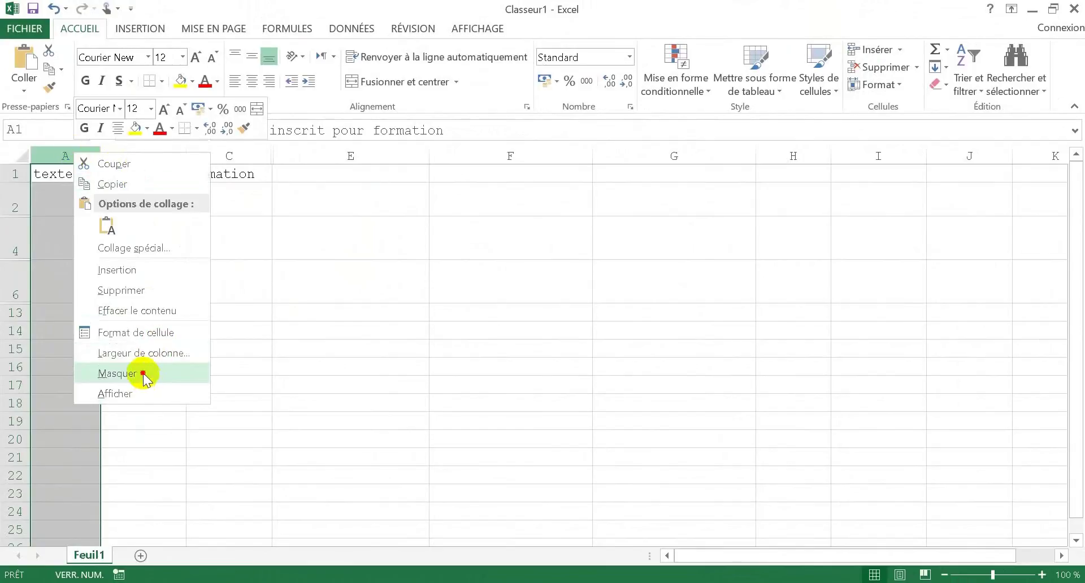
left_click(144, 374)
left_click(104, 189)
left_click(87, 175)
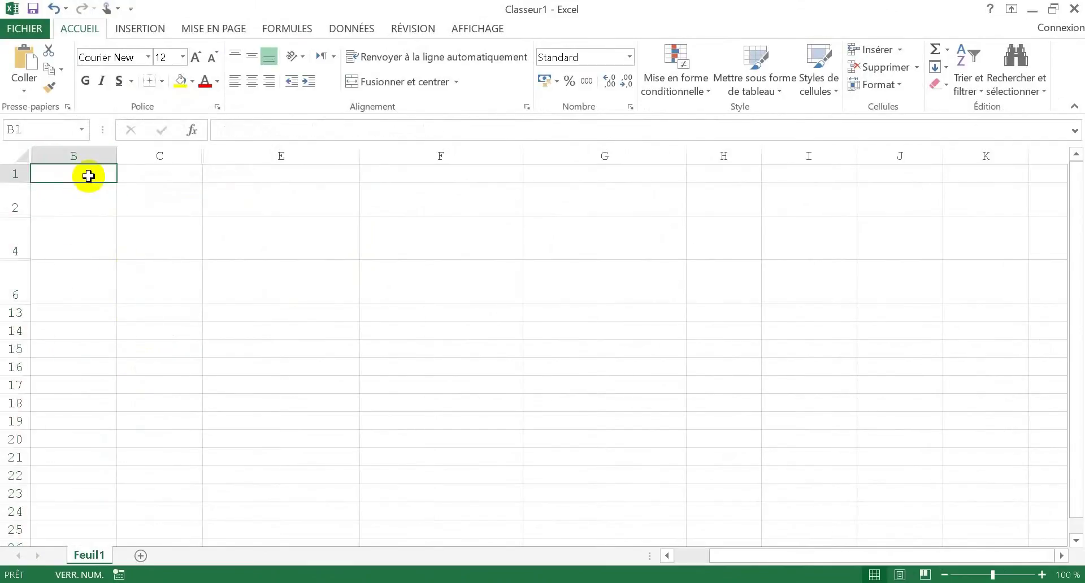
Unhide column A by extending the selection from column B over the sheet's edge and applying the Afficher command
left_click(94, 154)
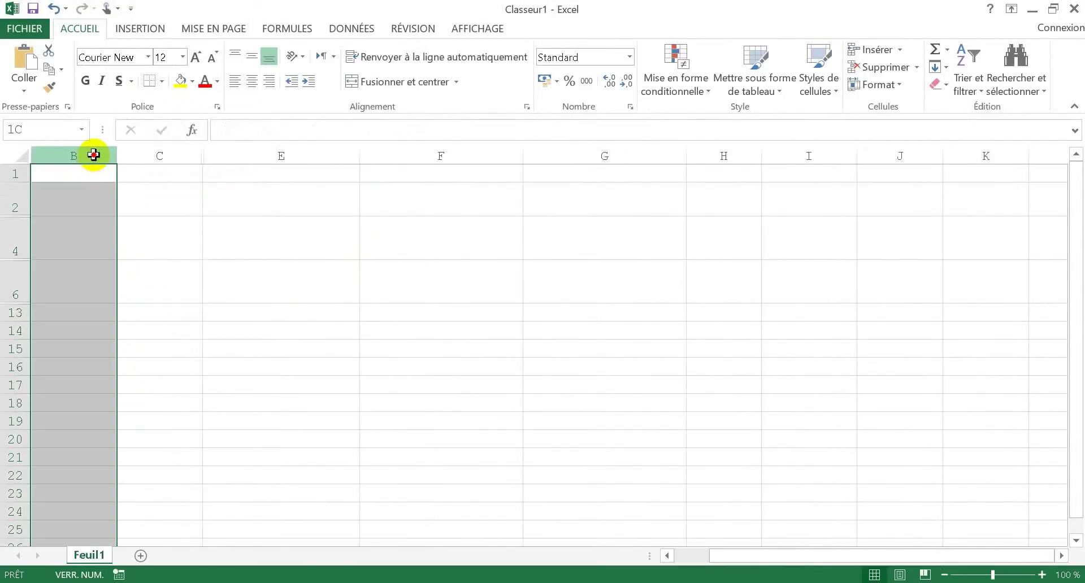
left_click_drag(93, 154, 8, 151)
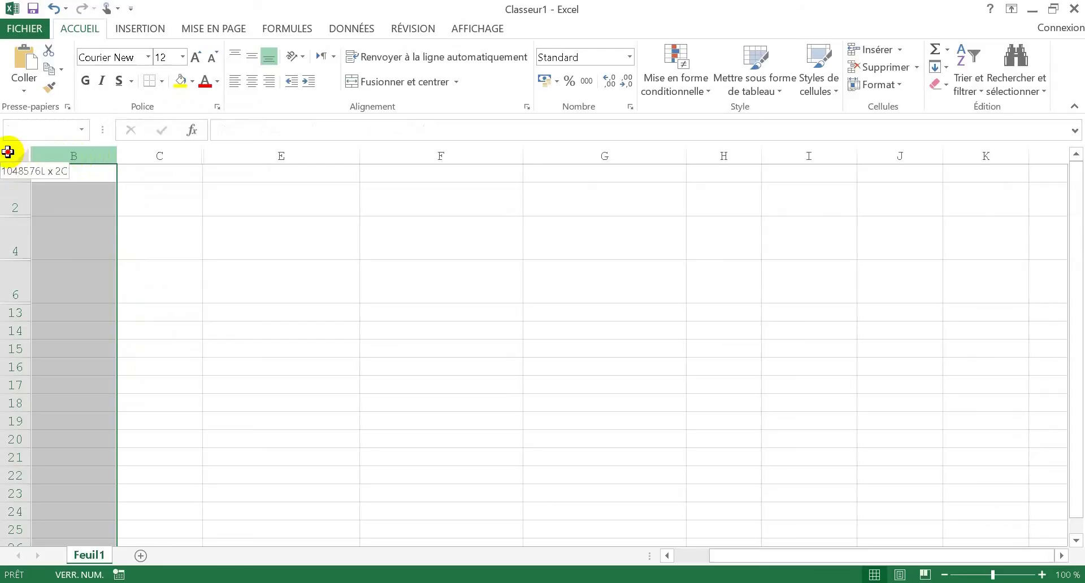
mouse_move(7, 151)
left_mouse_down()
mouse_move(49, 151)
mouse_move(2, 143)
left_mouse_up()
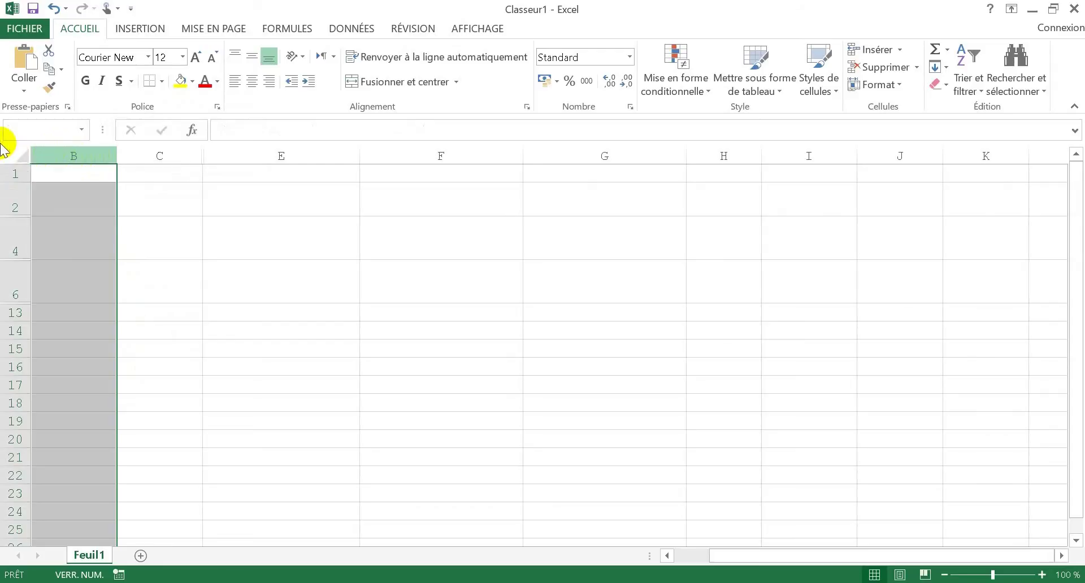
right_click(43, 155)
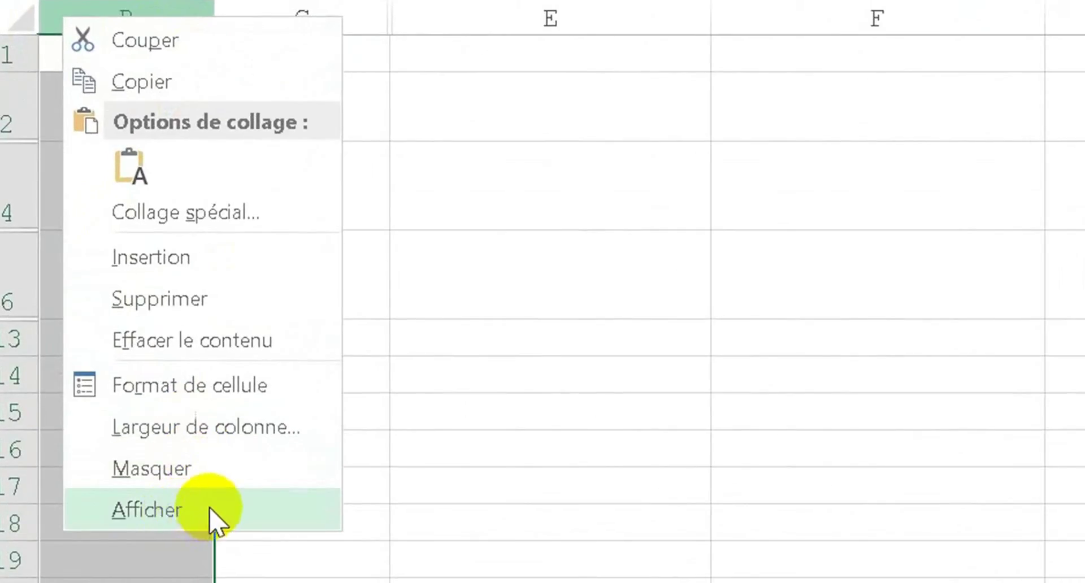
left_click(211, 509)
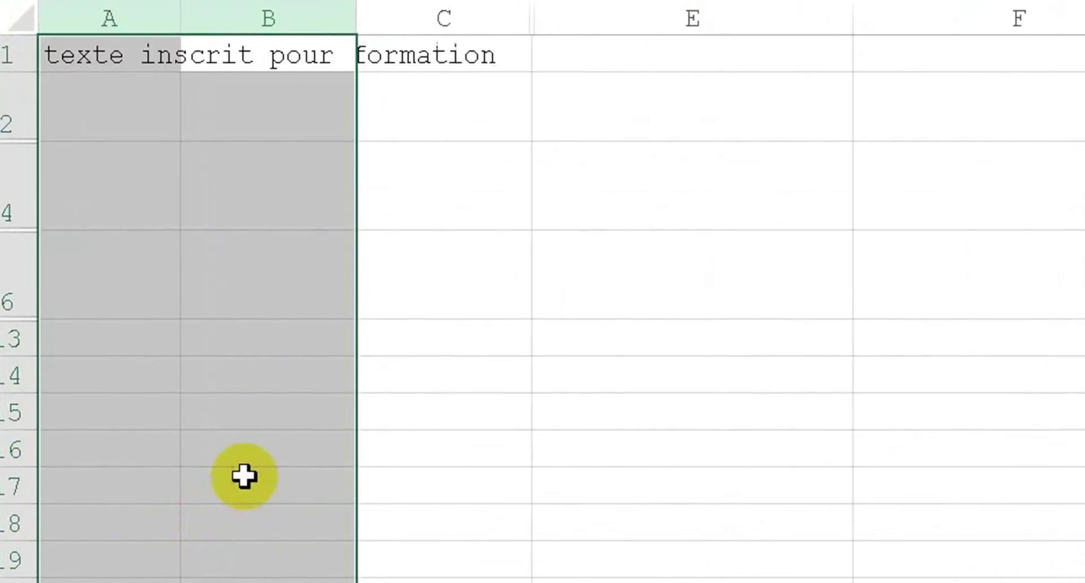
left_click(118, 133)
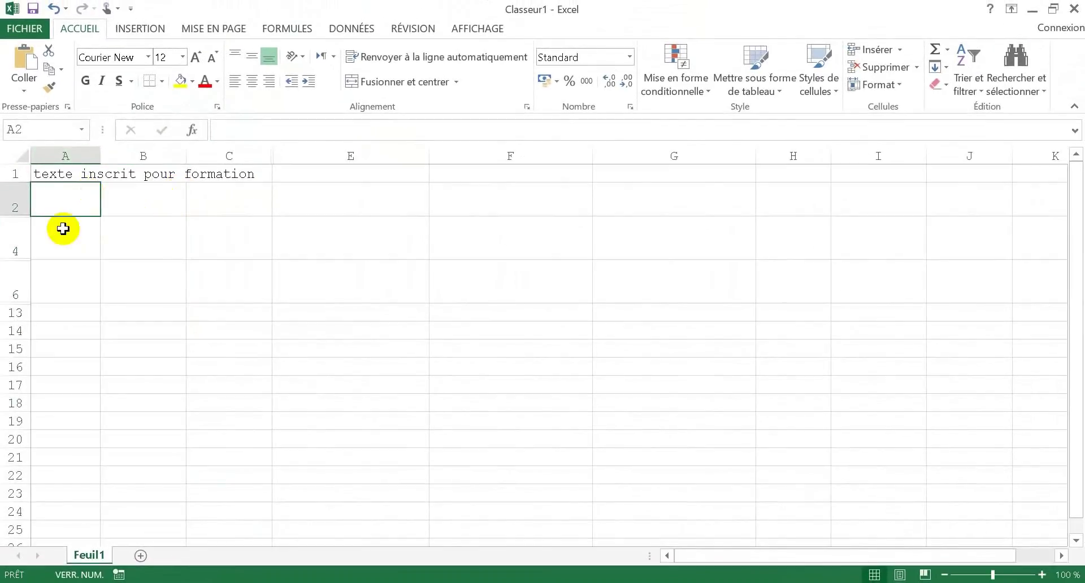
Select the whole sheet and unhide all hidden rows and columns with the Afficher command
left_click(20, 155)
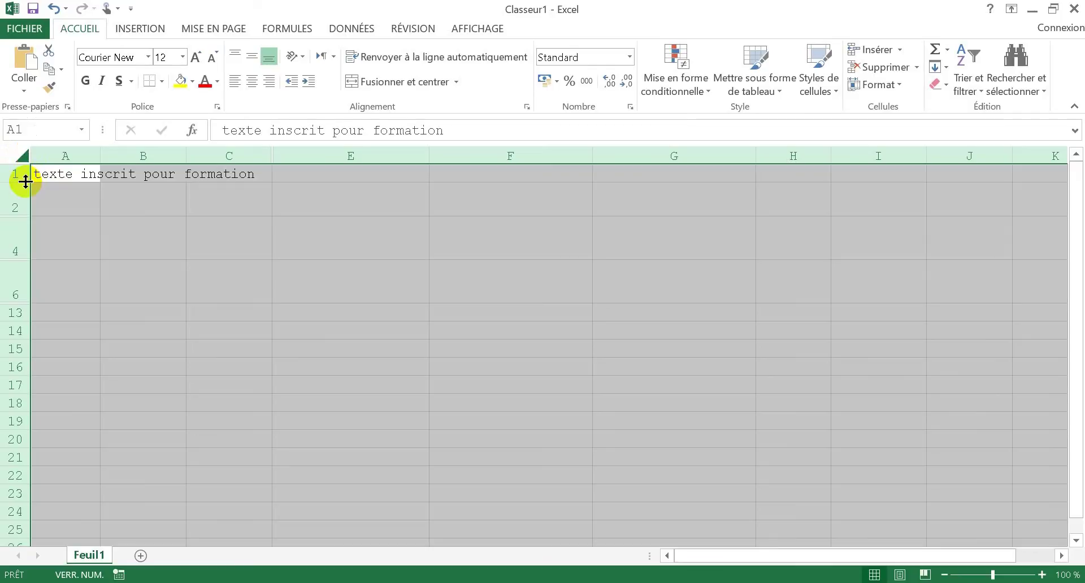
right_click(25, 181)
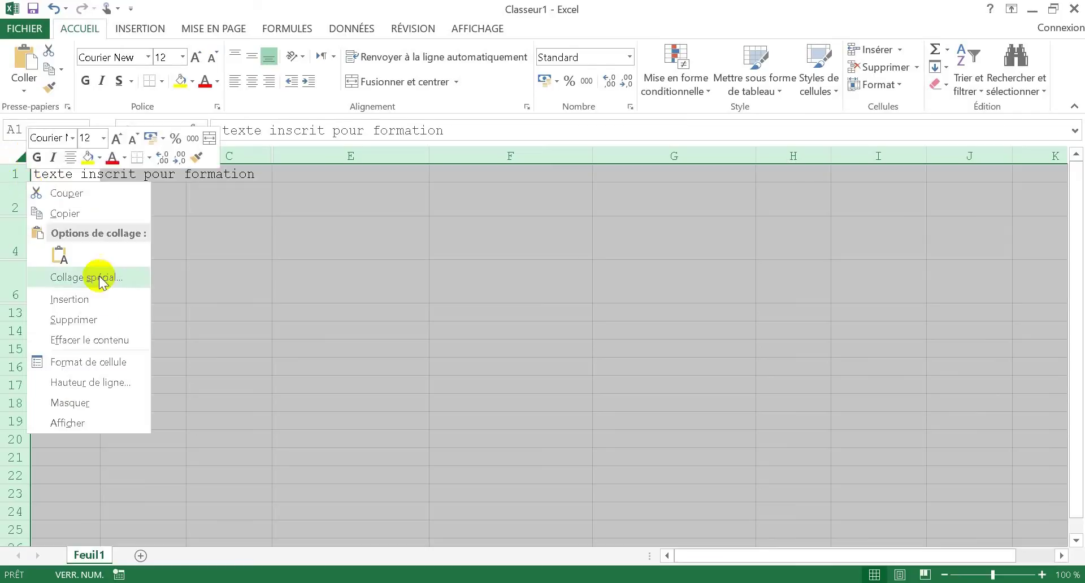
left_click(82, 422)
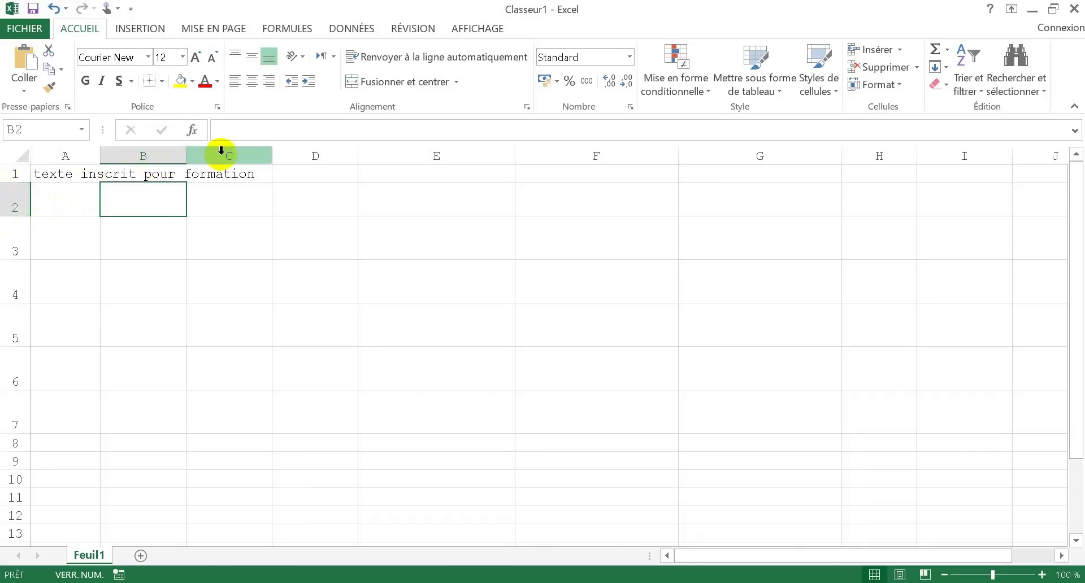
left_click(20, 158)
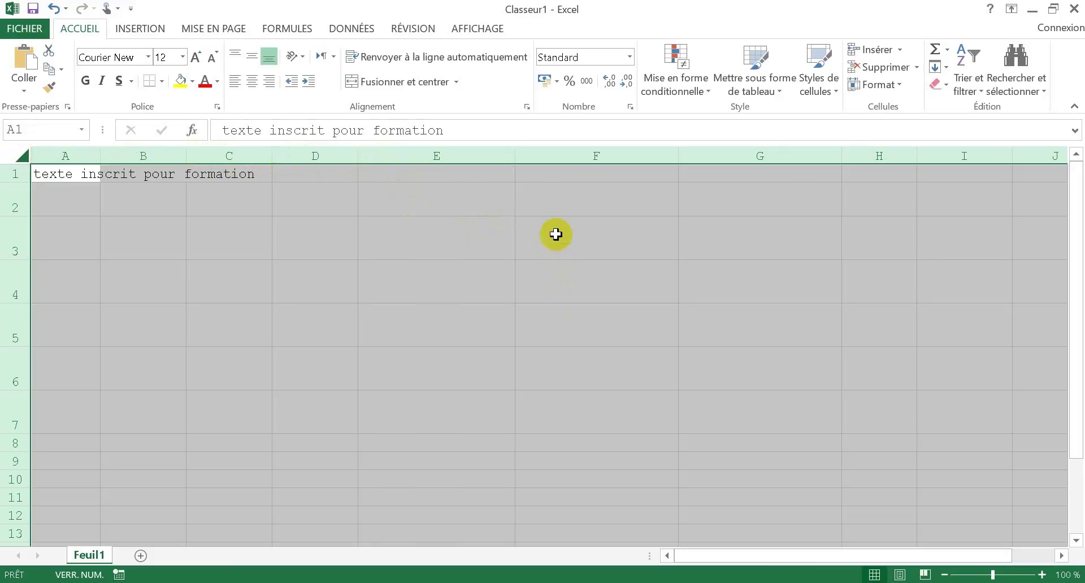
left_click(464, 205)
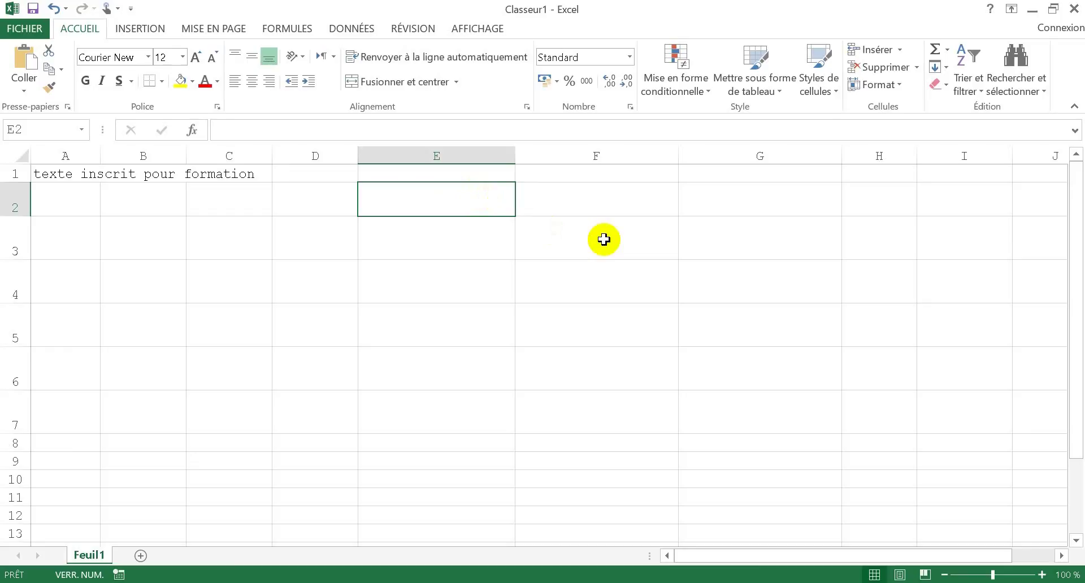